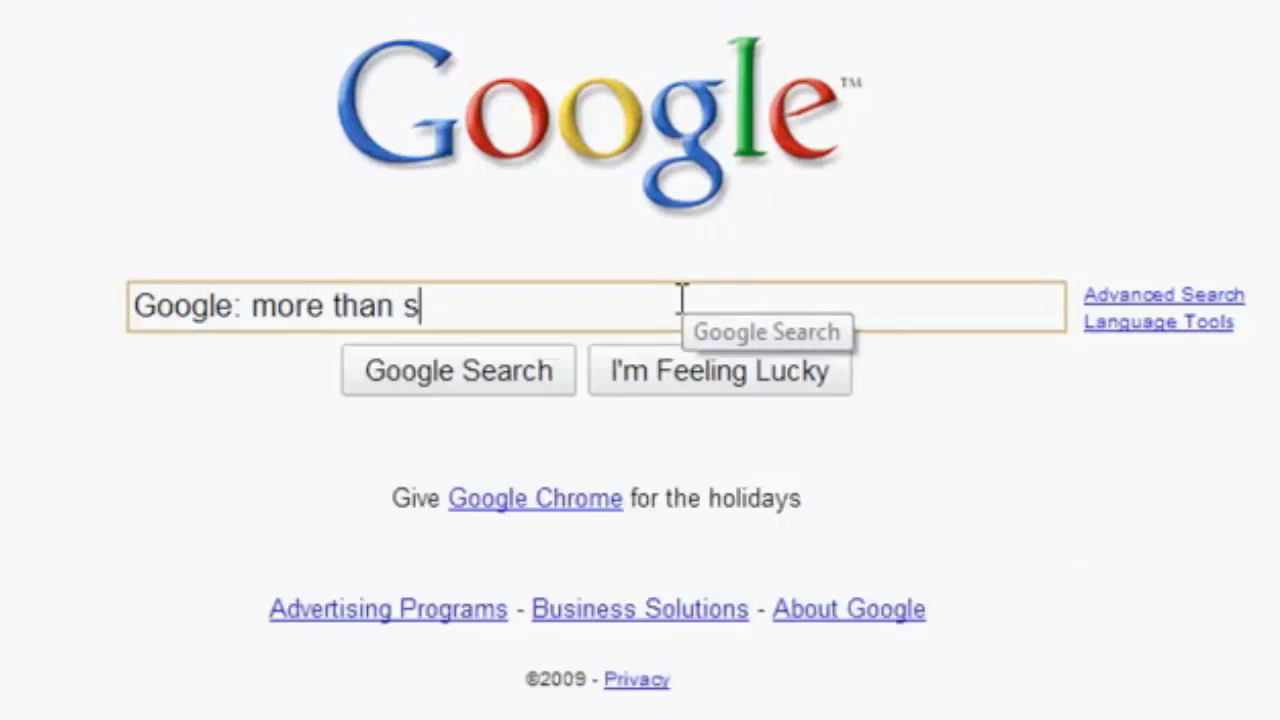
Step: Enter 'Google: more than search. Screencasts by John R. Sowash' in the Google search box
{"action": "type", "text": "earch. Screencasts by "}
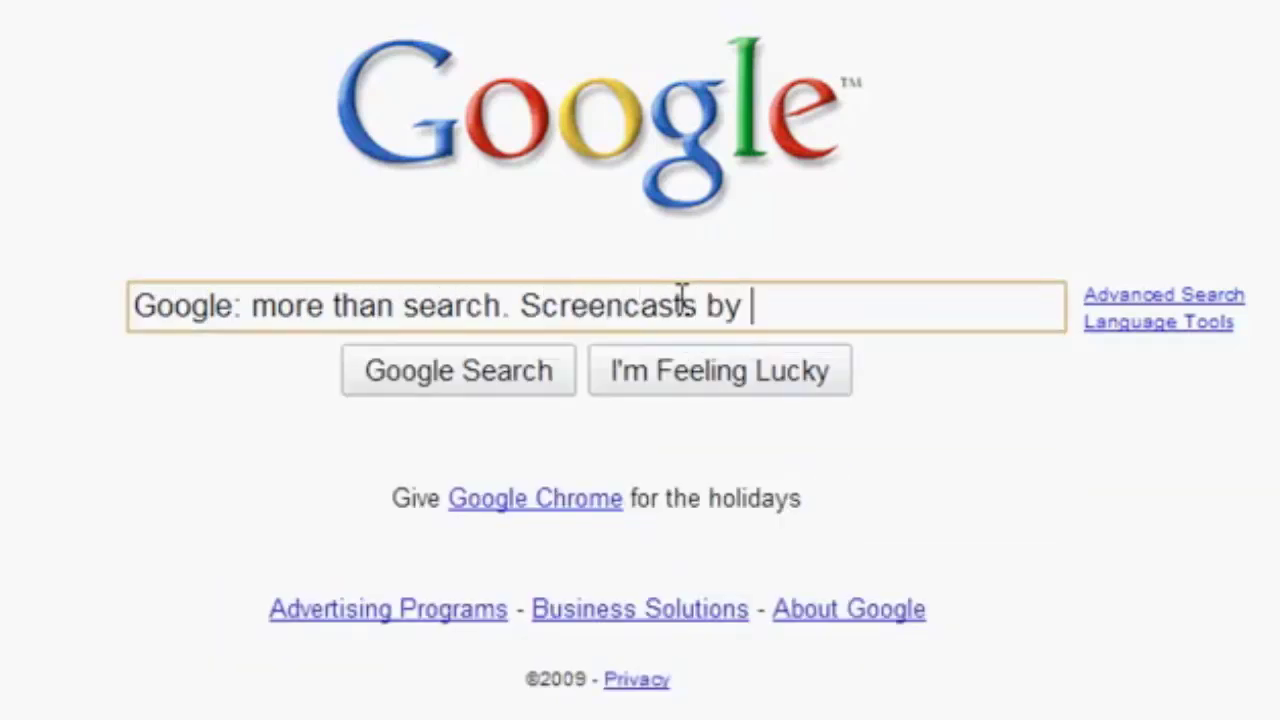
{"action": "type", "text": "John R. Sowash"}
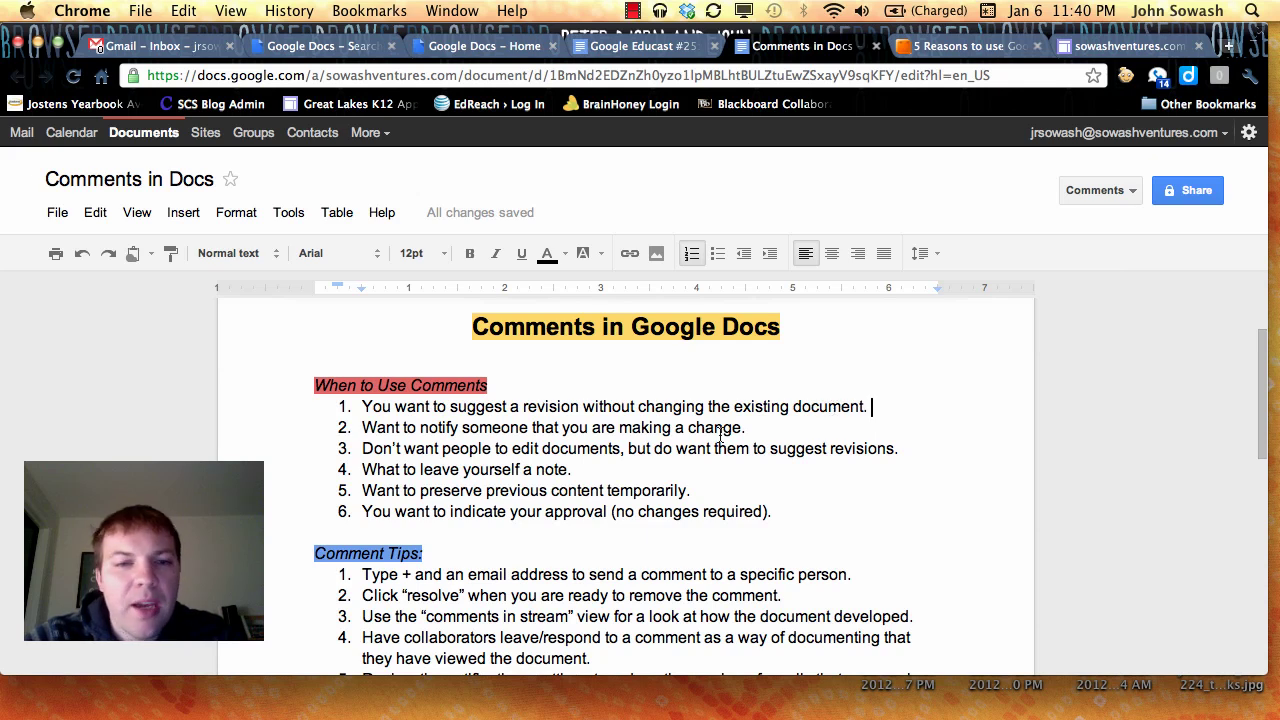
Step: Post the comment 'test' on the word 'document' in item 1, tagging jrsowash by email
{"action": "double_click", "coordinate": [820, 406]}
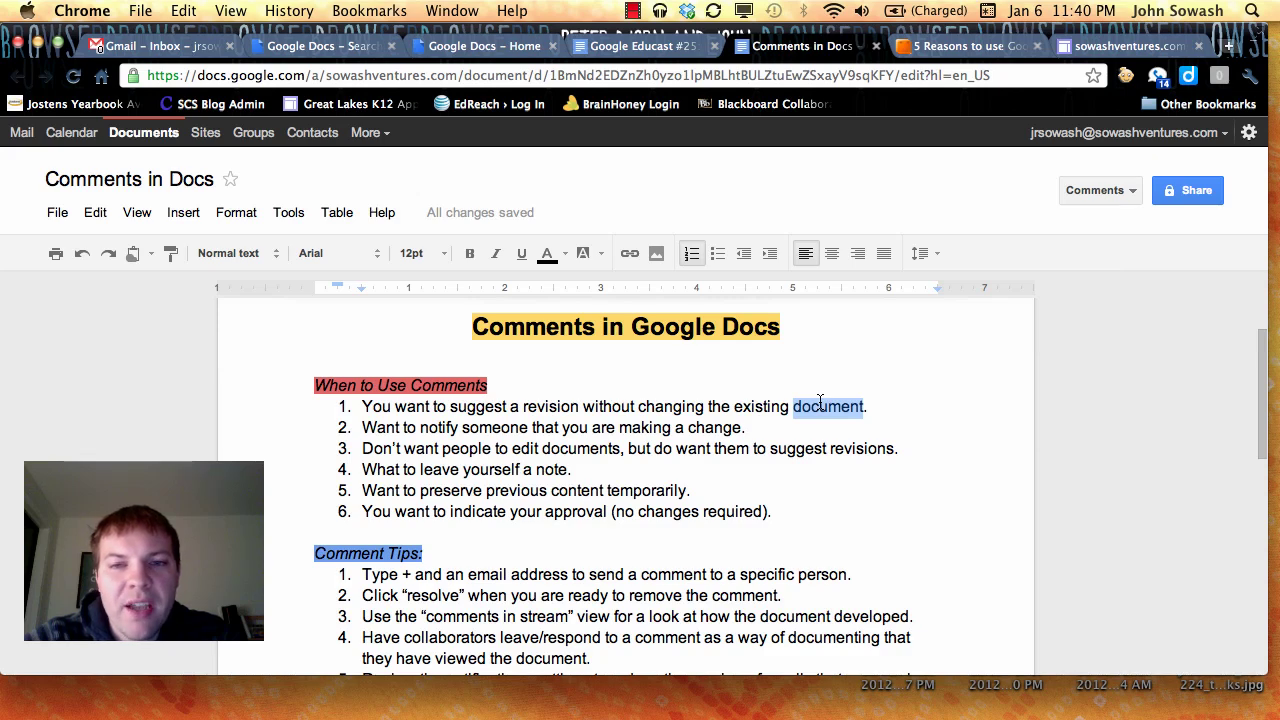
{"action": "right_click", "coordinate": [820, 403]}
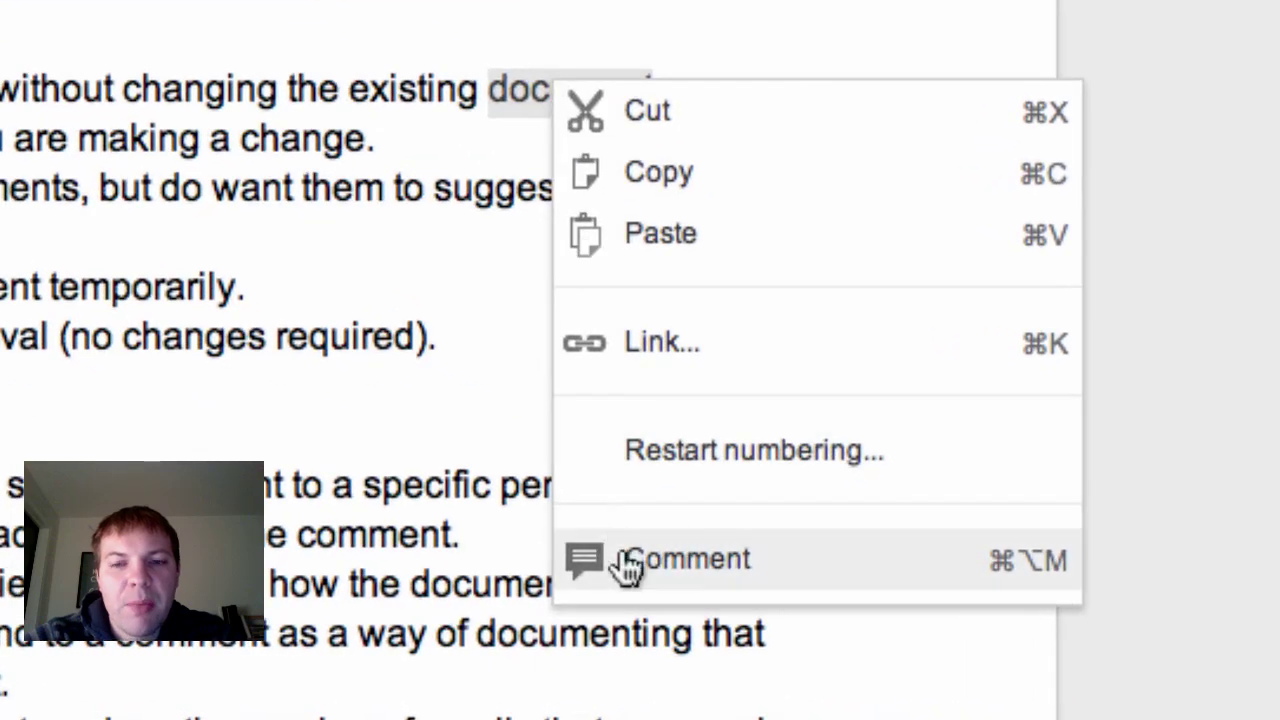
{"action": "left_click", "coordinate": [628, 565]}
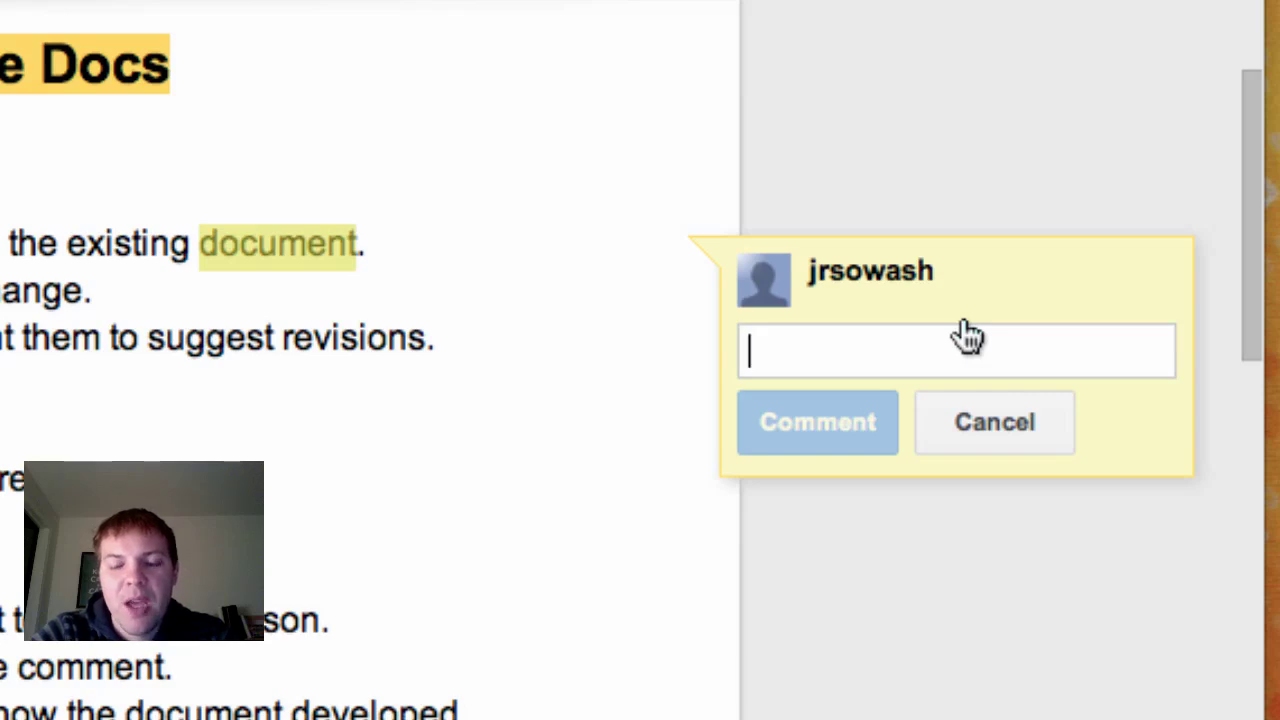
{"action": "type", "text": "+"}
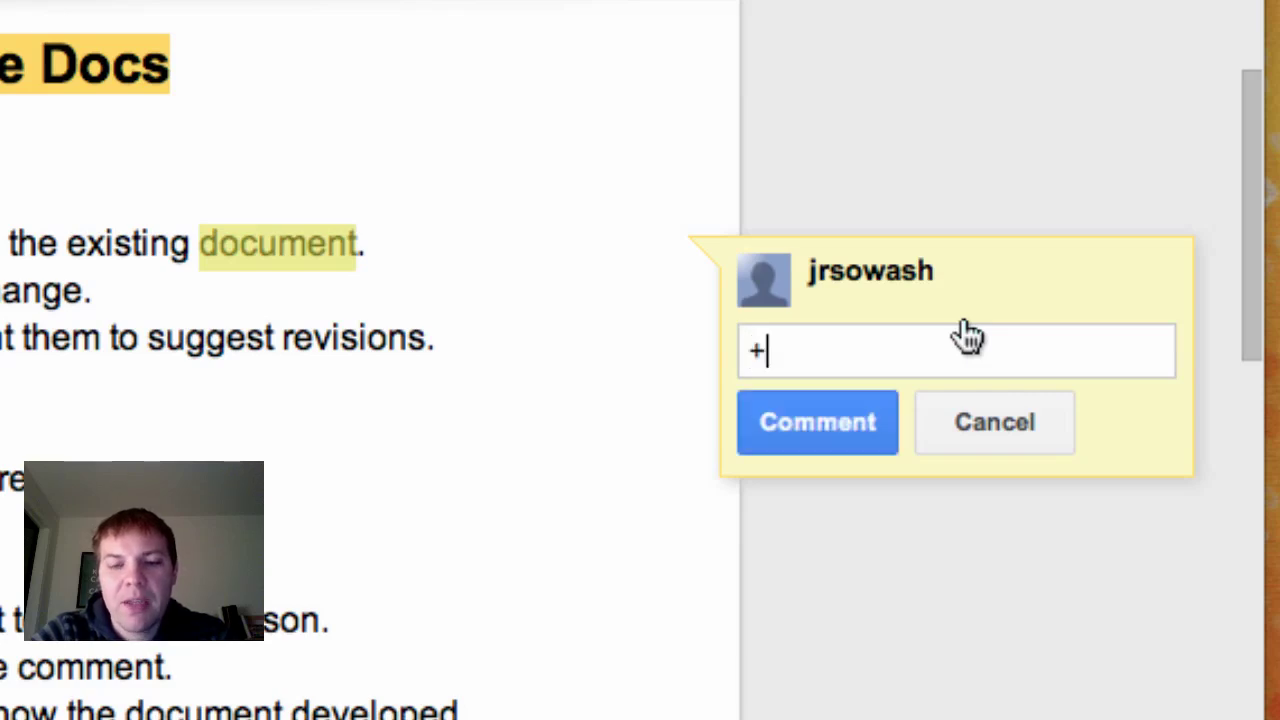
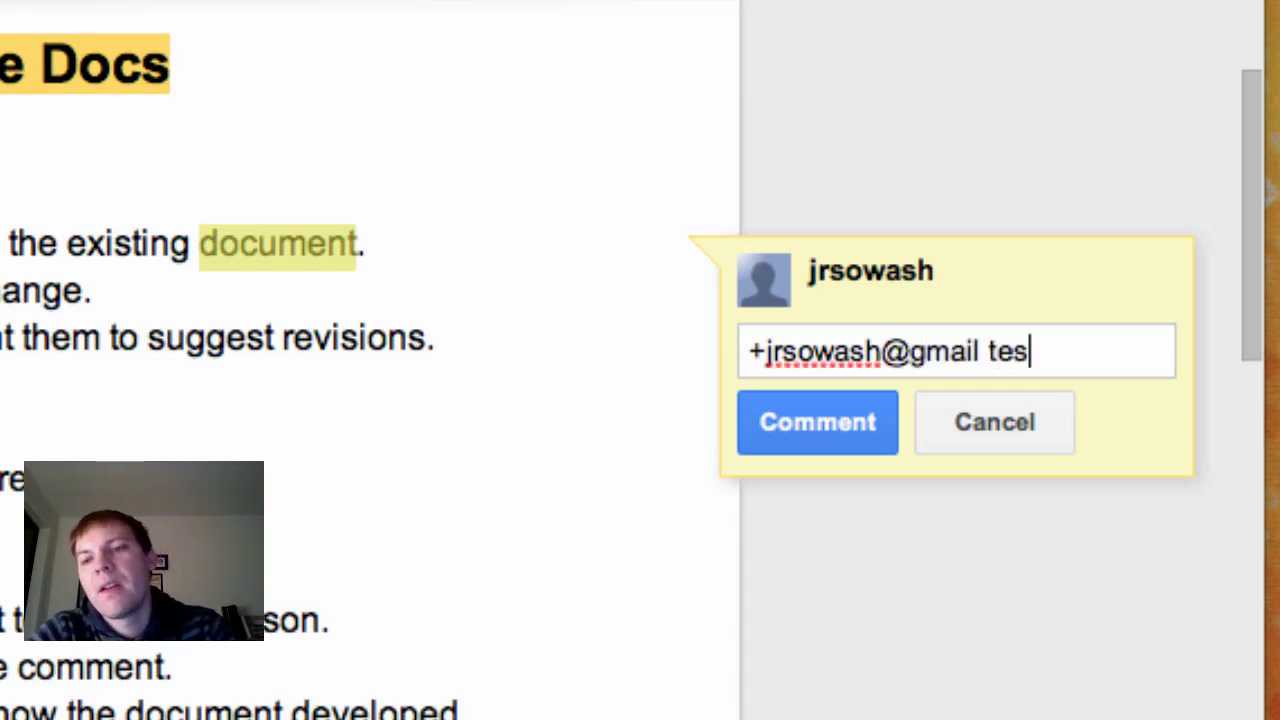
{"action": "type", "text": "t"}
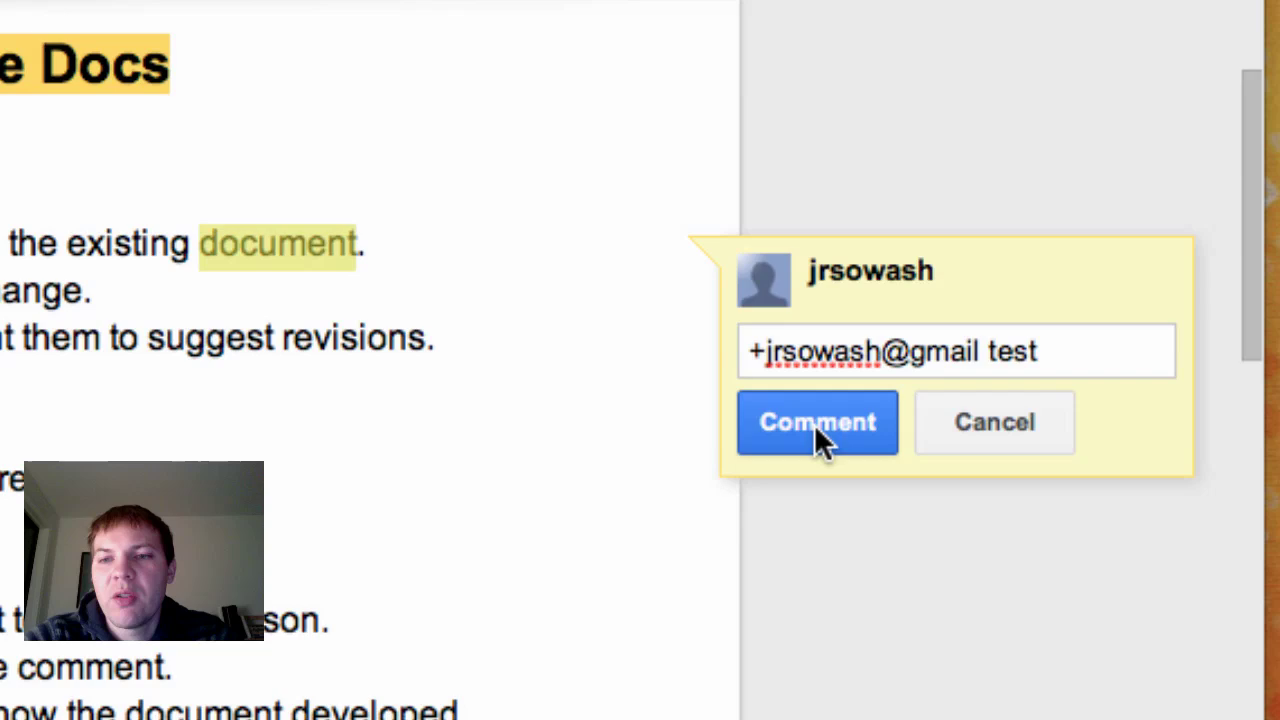
{"action": "left_click", "coordinate": [816, 430]}
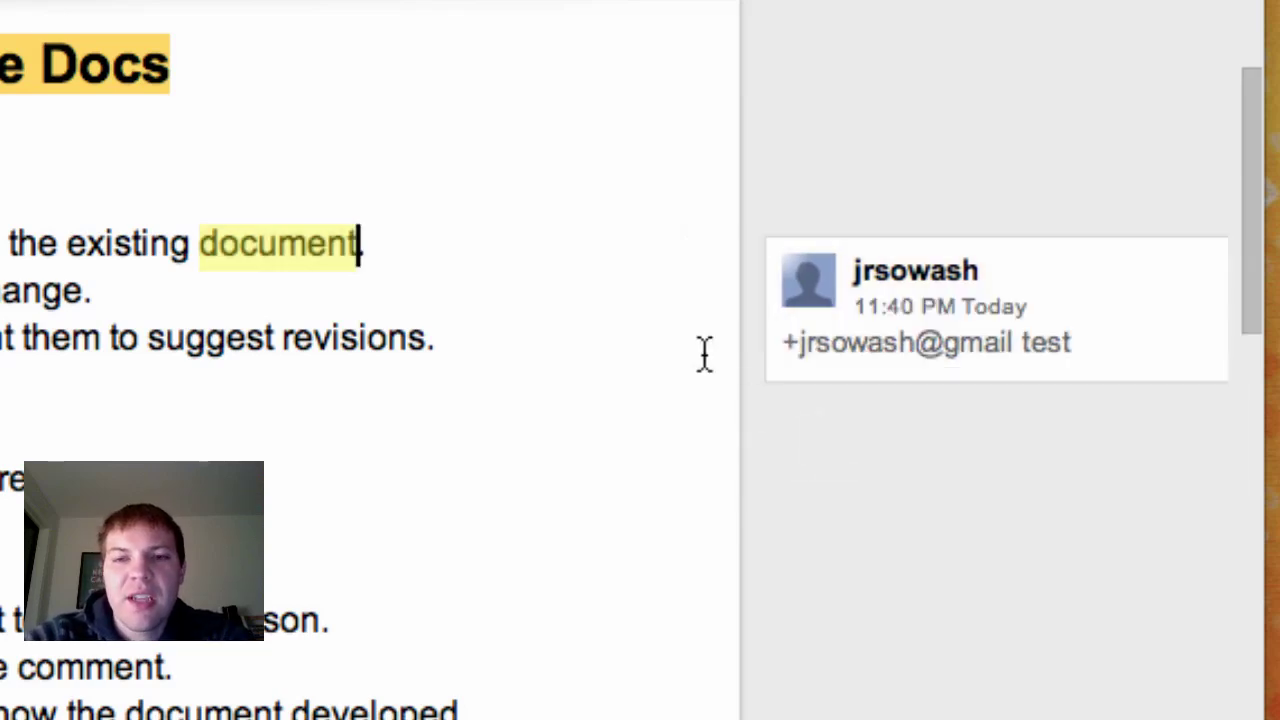
{"action": "left_click", "coordinate": [307, 245]}
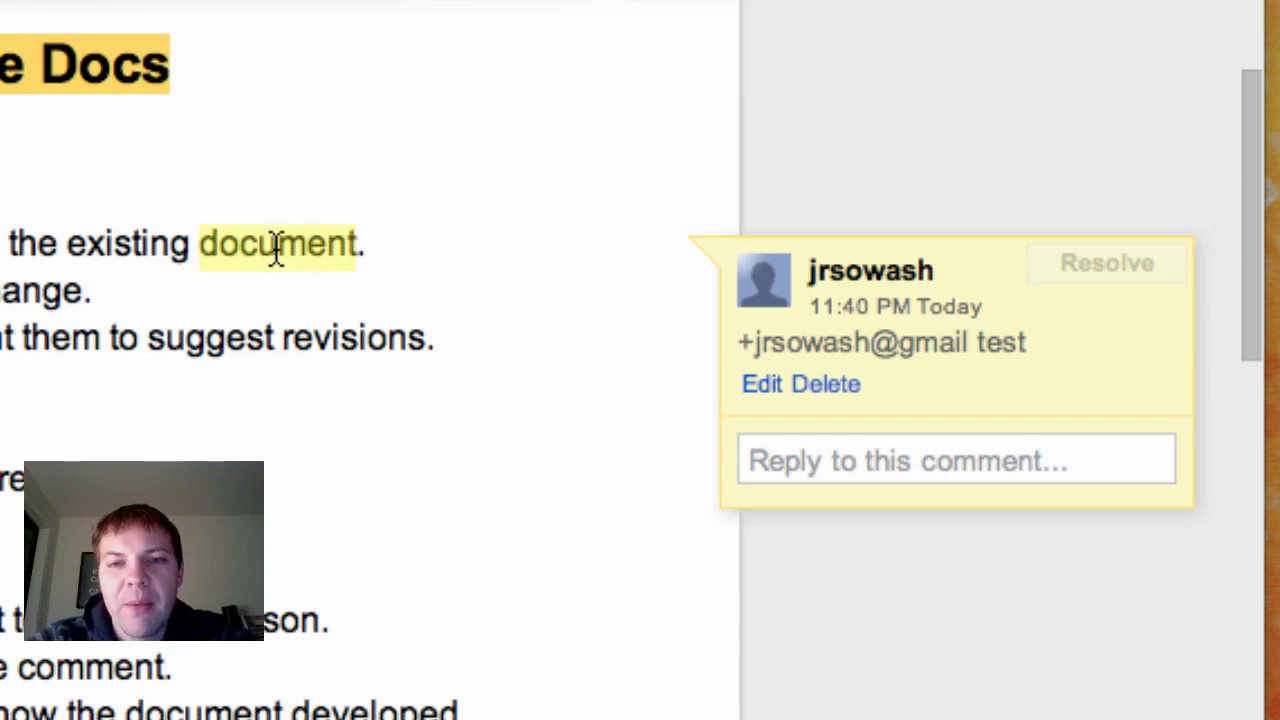
{"action": "left_click", "coordinate": [43, 345]}
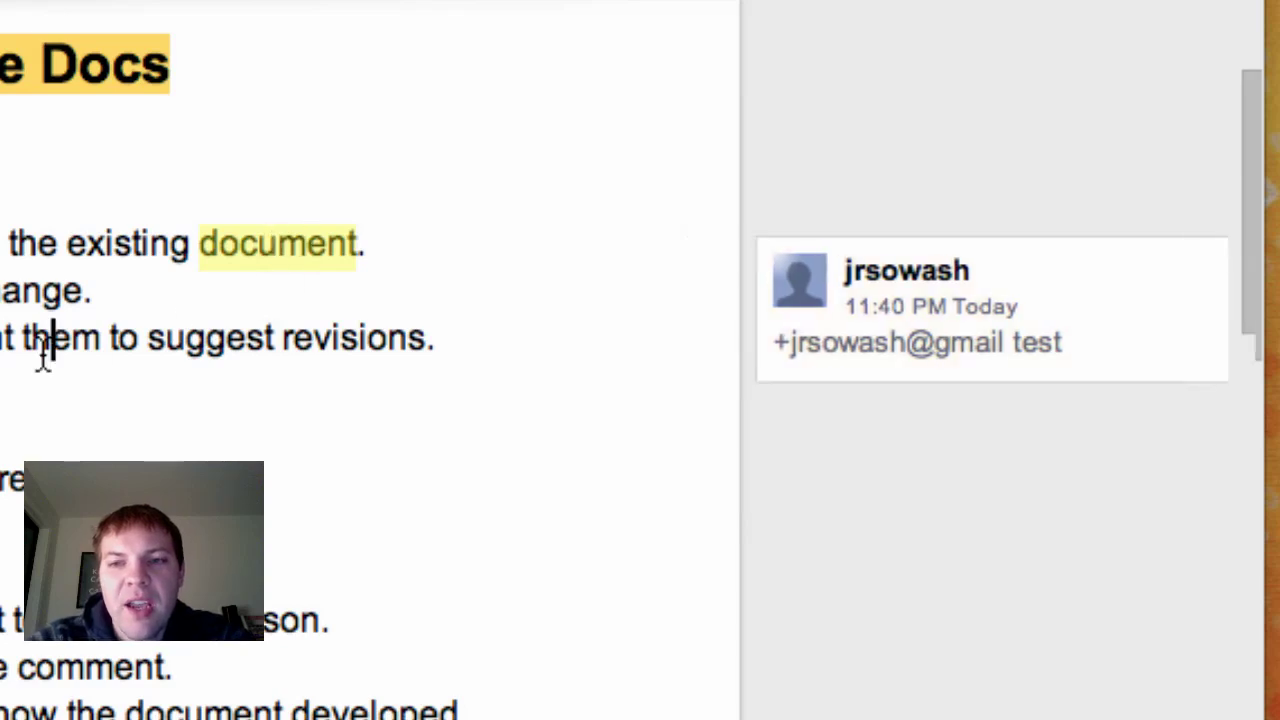
{"action": "left_click", "coordinate": [306, 232]}
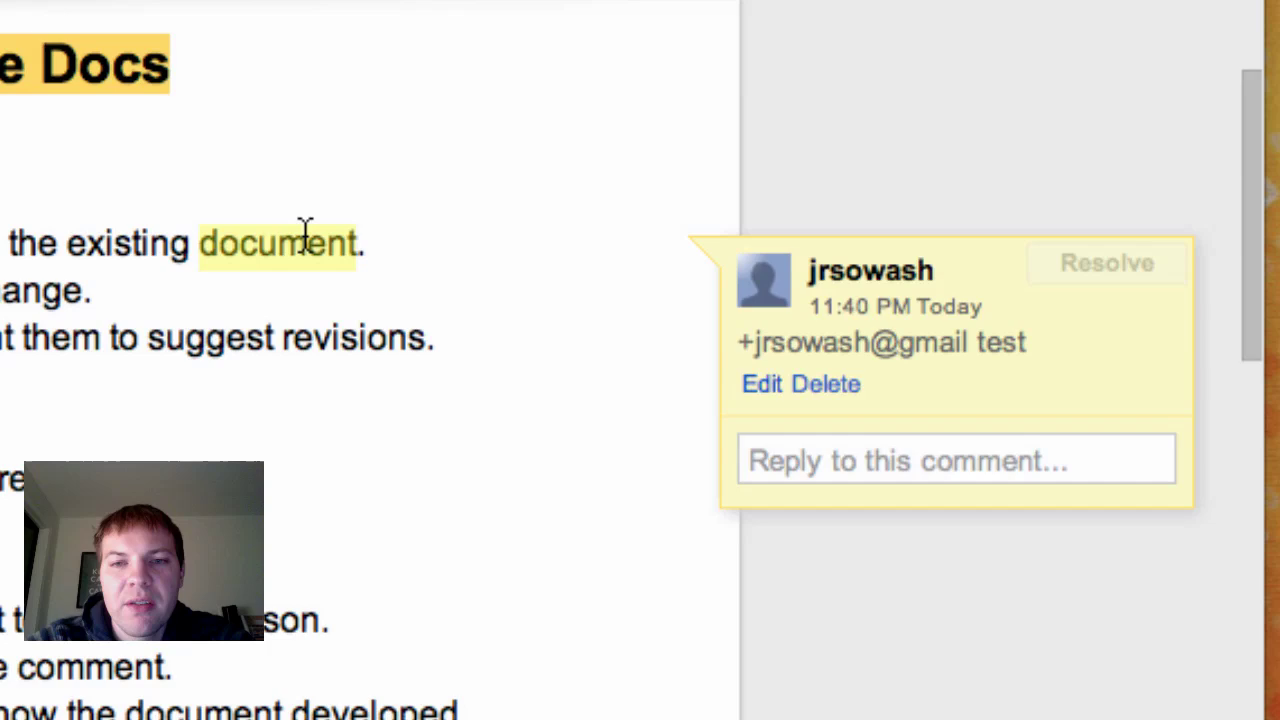
{"action": "left_click", "coordinate": [38, 243]}
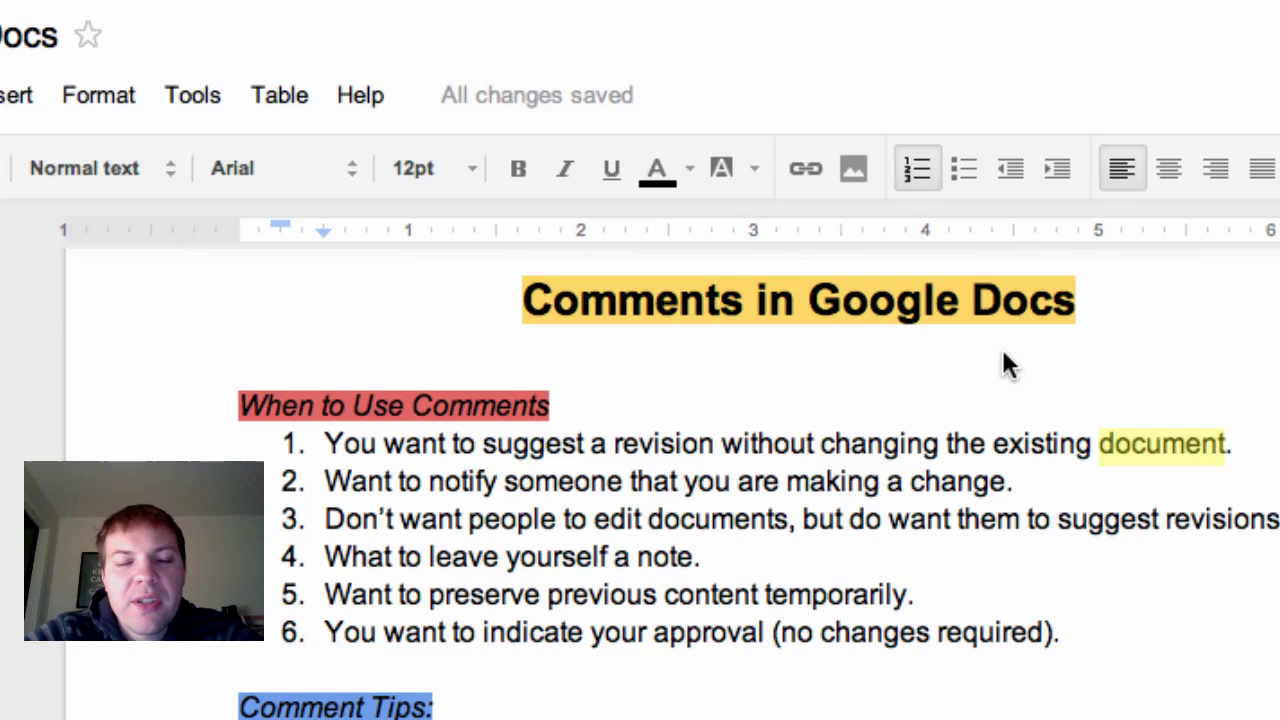
Step: Place the insertion point in list item 2, then in item 3
{"action": "left_click", "coordinate": [973, 482]}
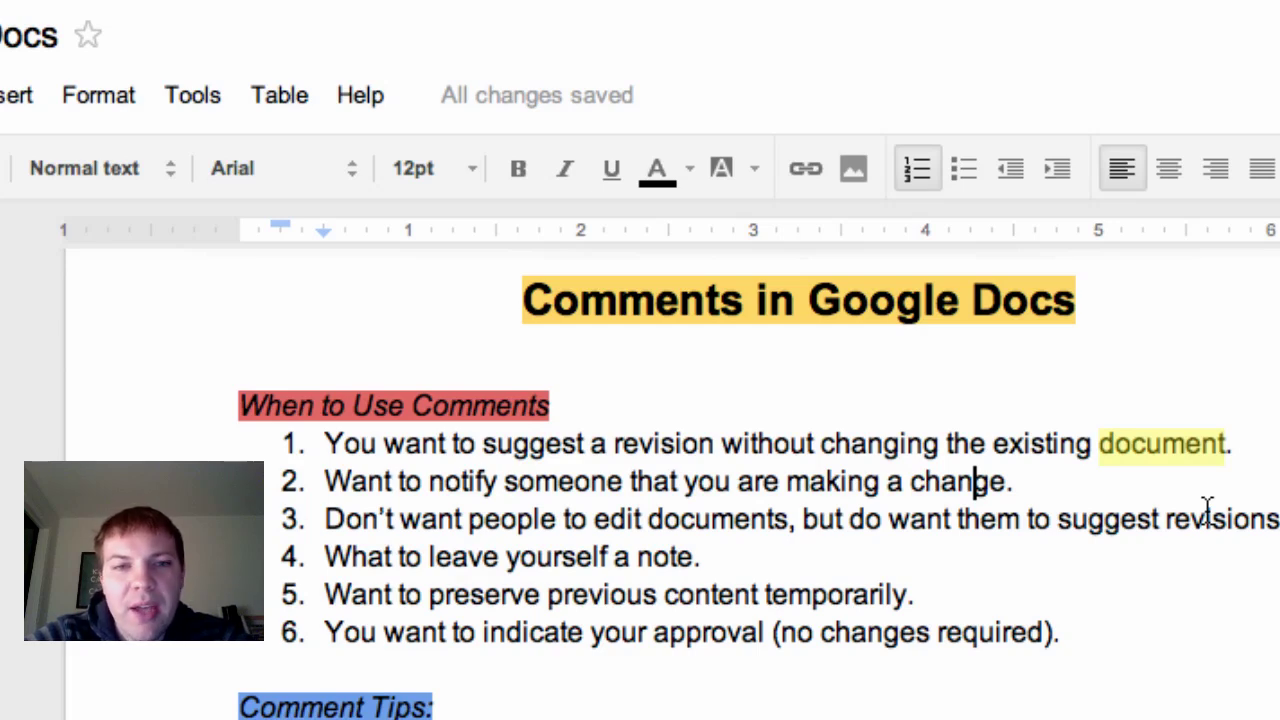
{"action": "left_click", "coordinate": [1045, 516]}
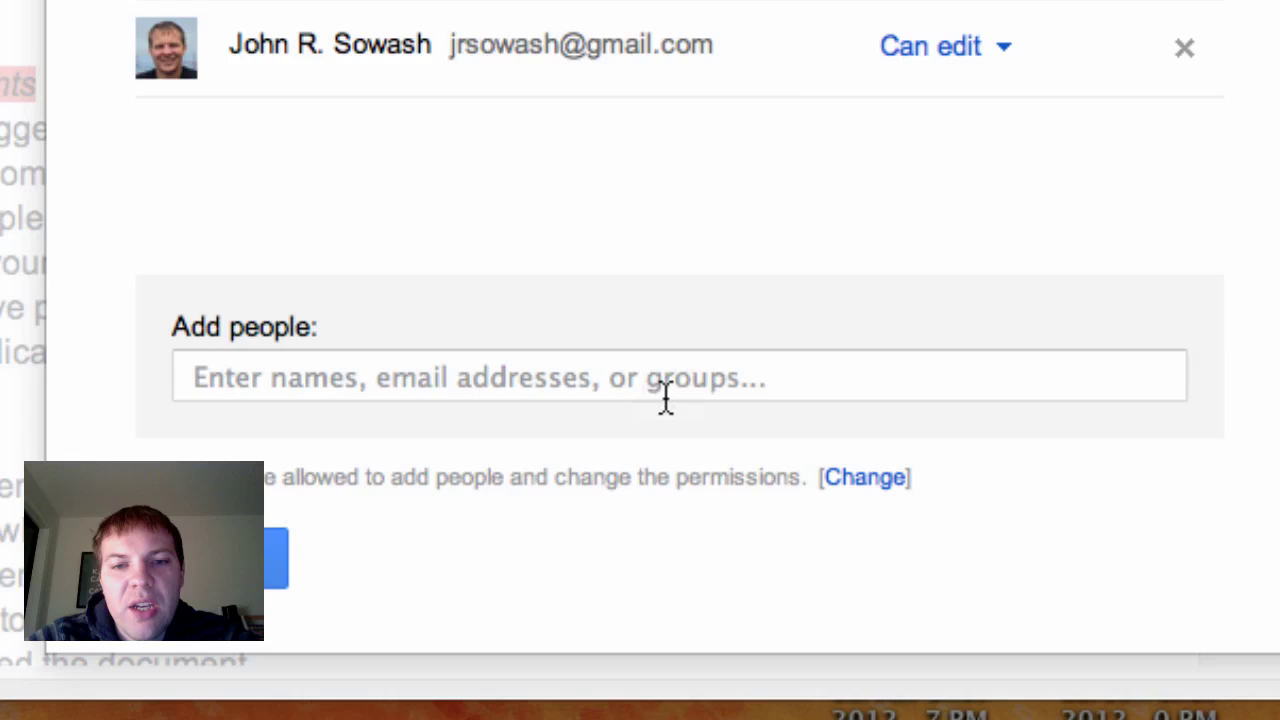
{"action": "left_click", "coordinate": [666, 398]}
{"action": "left_click", "coordinate": [960, 395]}
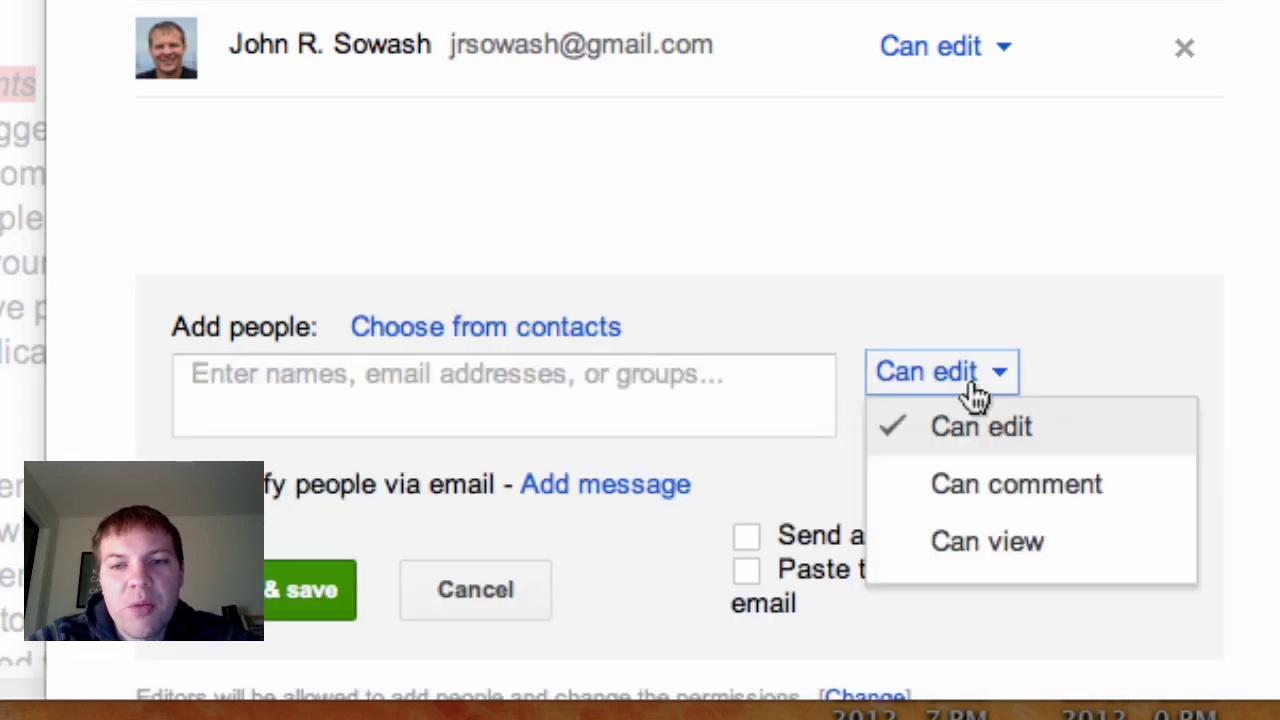
{"action": "left_click", "coordinate": [993, 486]}
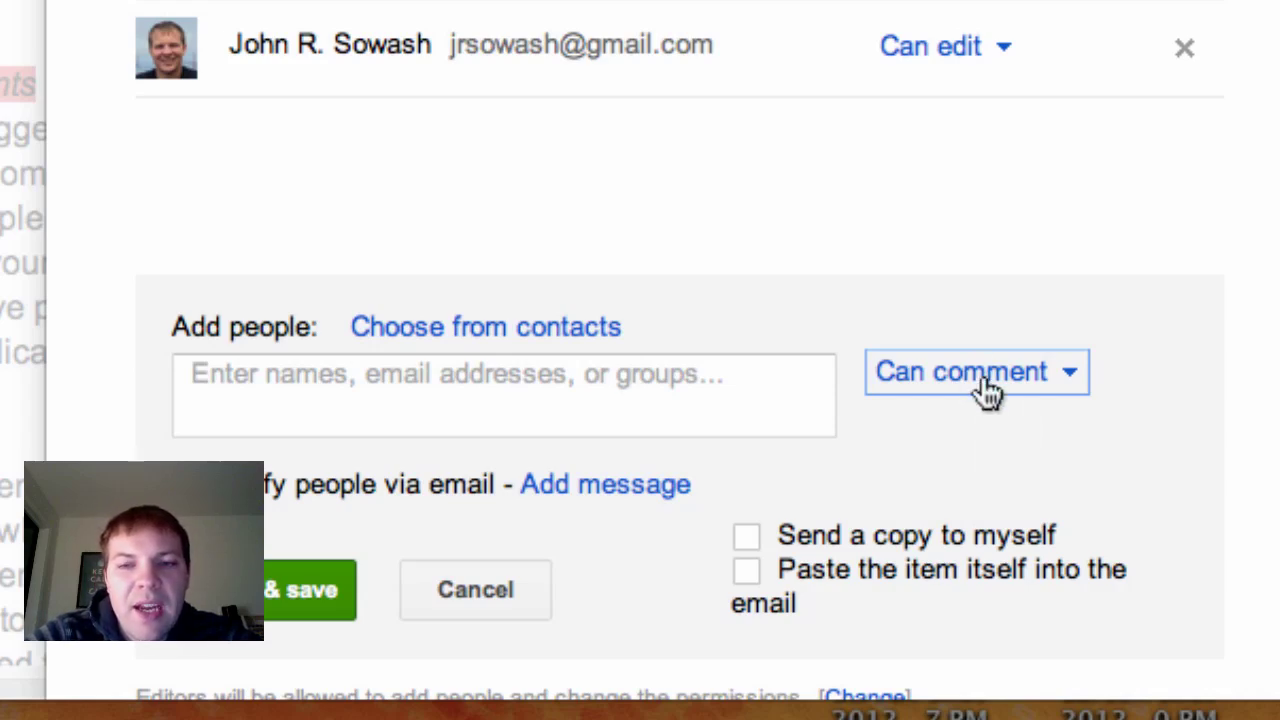
{"action": "left_click", "coordinate": [955, 300]}
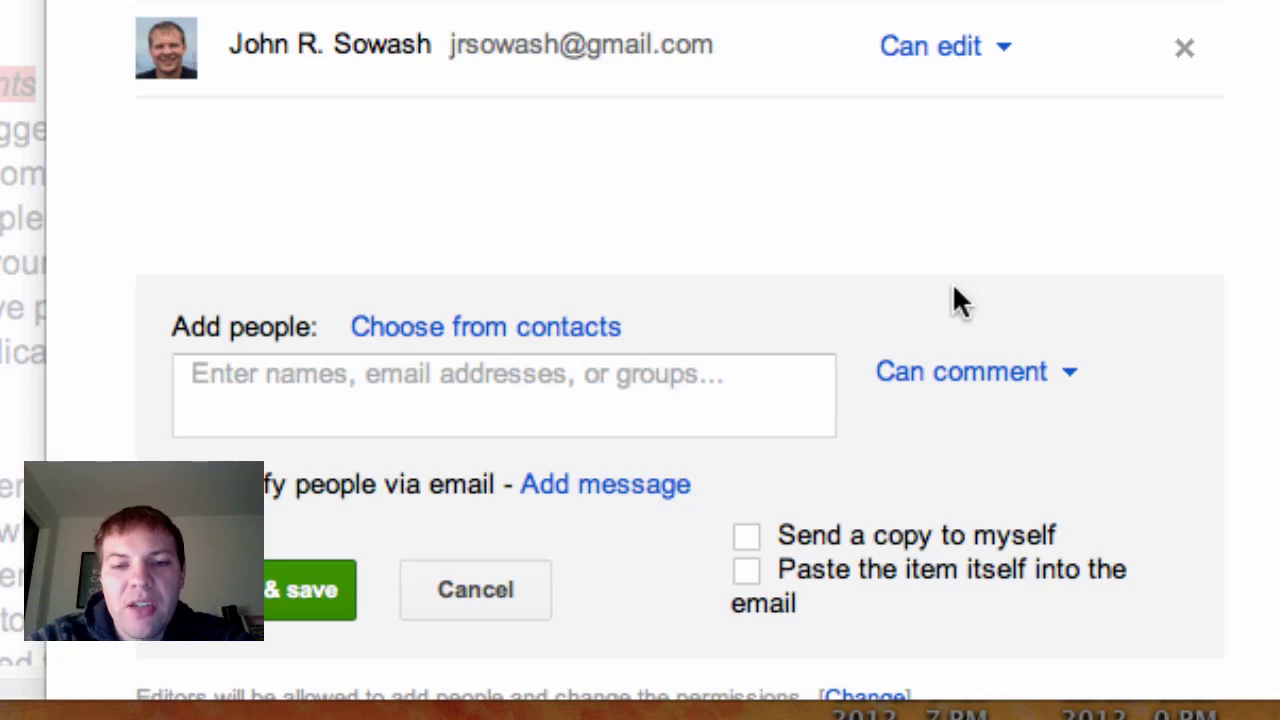
{"action": "left_click", "coordinate": [446, 590]}
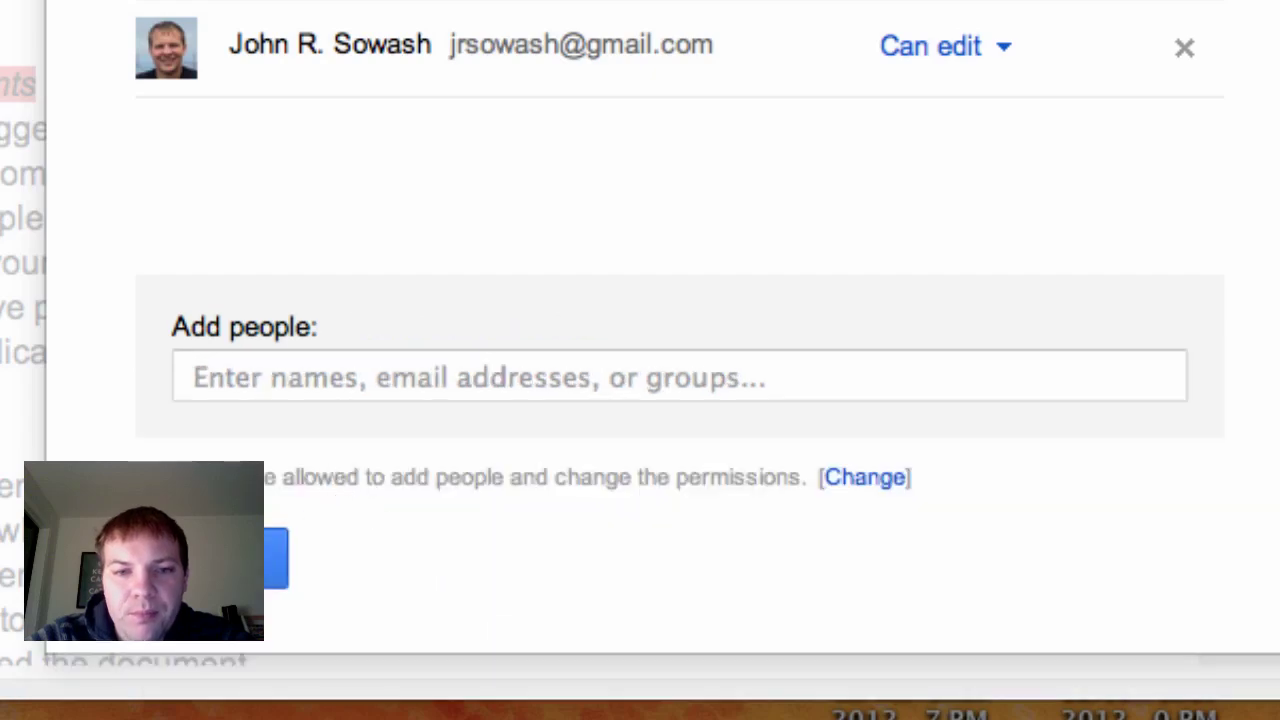
Step: Close the sharing settings and start a comment on the word 'changes' in item 6
{"action": "left_click", "coordinate": [276, 562]}
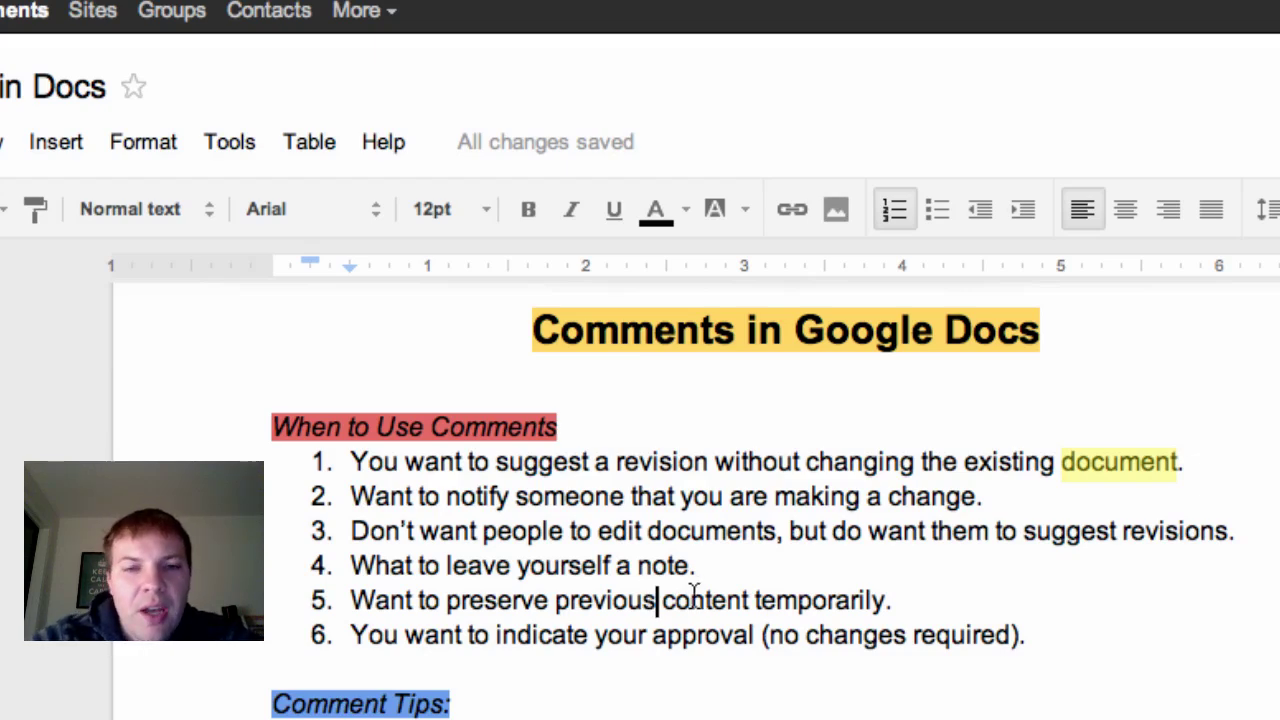
{"action": "left_click_drag", "start_coordinate": [1035, 634], "coordinate": [310, 548]}
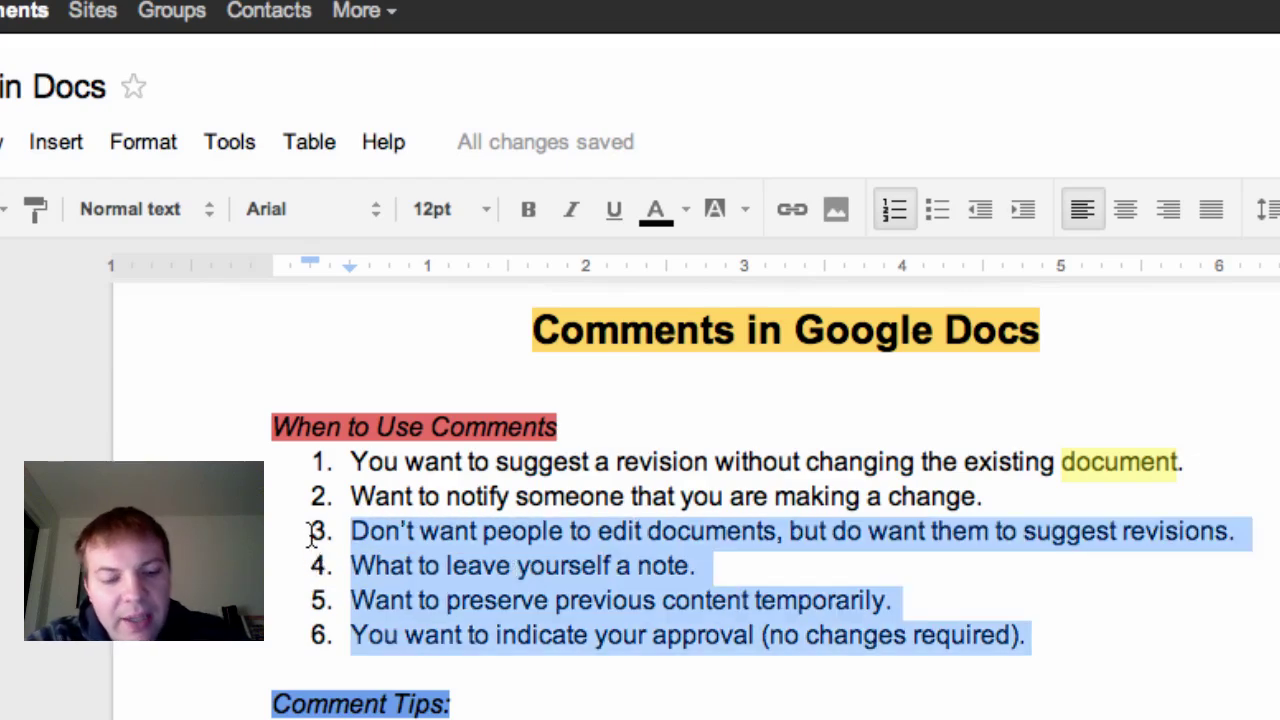
{"action": "left_click", "coordinate": [778, 655]}
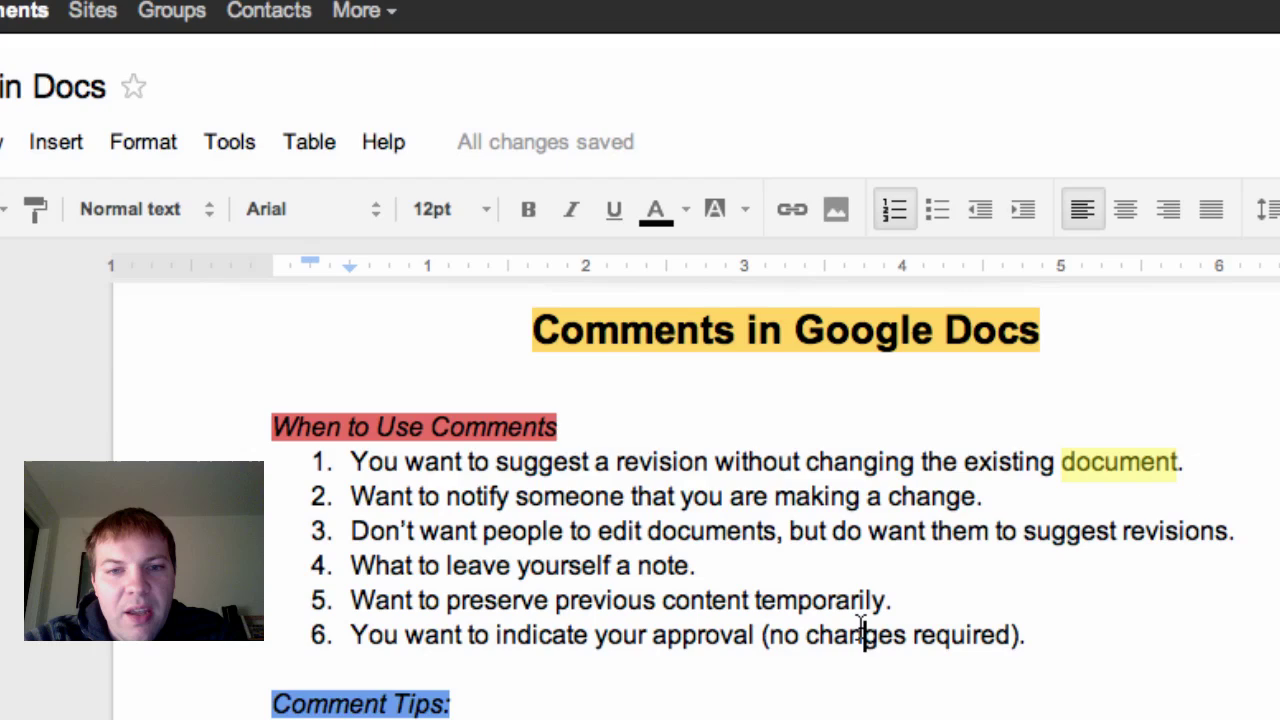
{"action": "right_click", "coordinate": [864, 632]}
{"action": "left_click", "coordinate": [952, 597]}
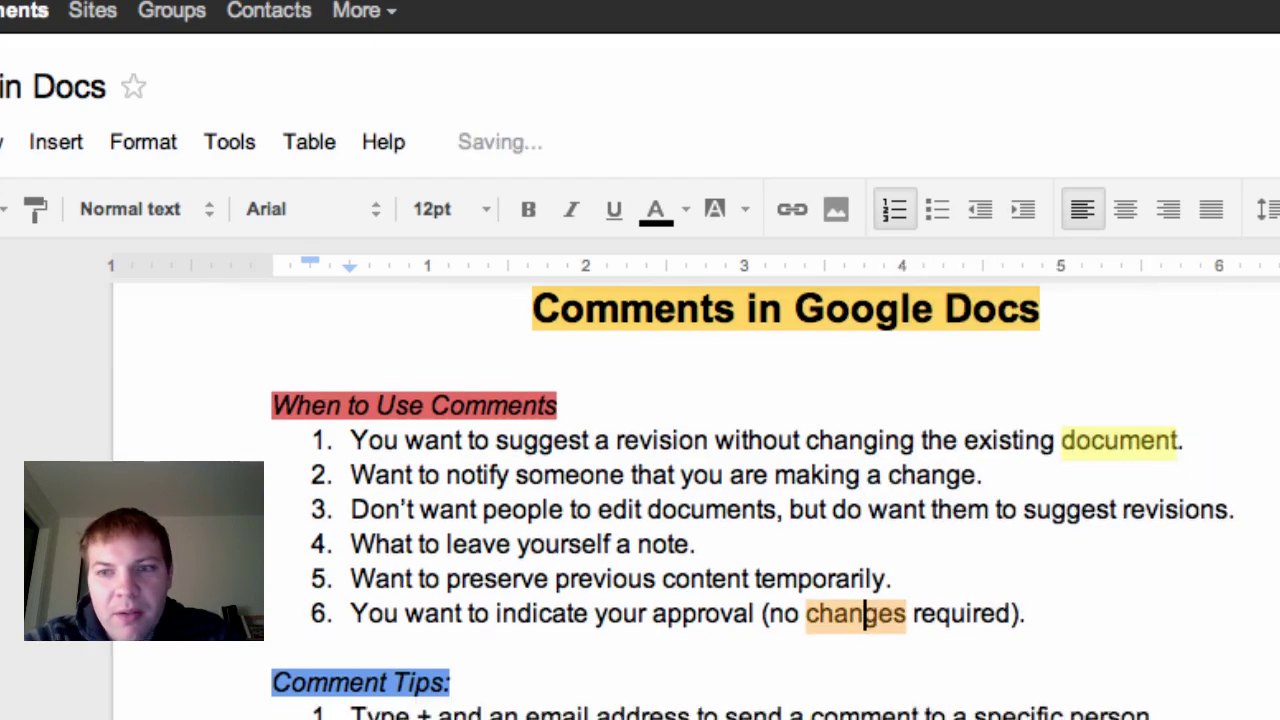
{"action": "key", "text": "Down"}
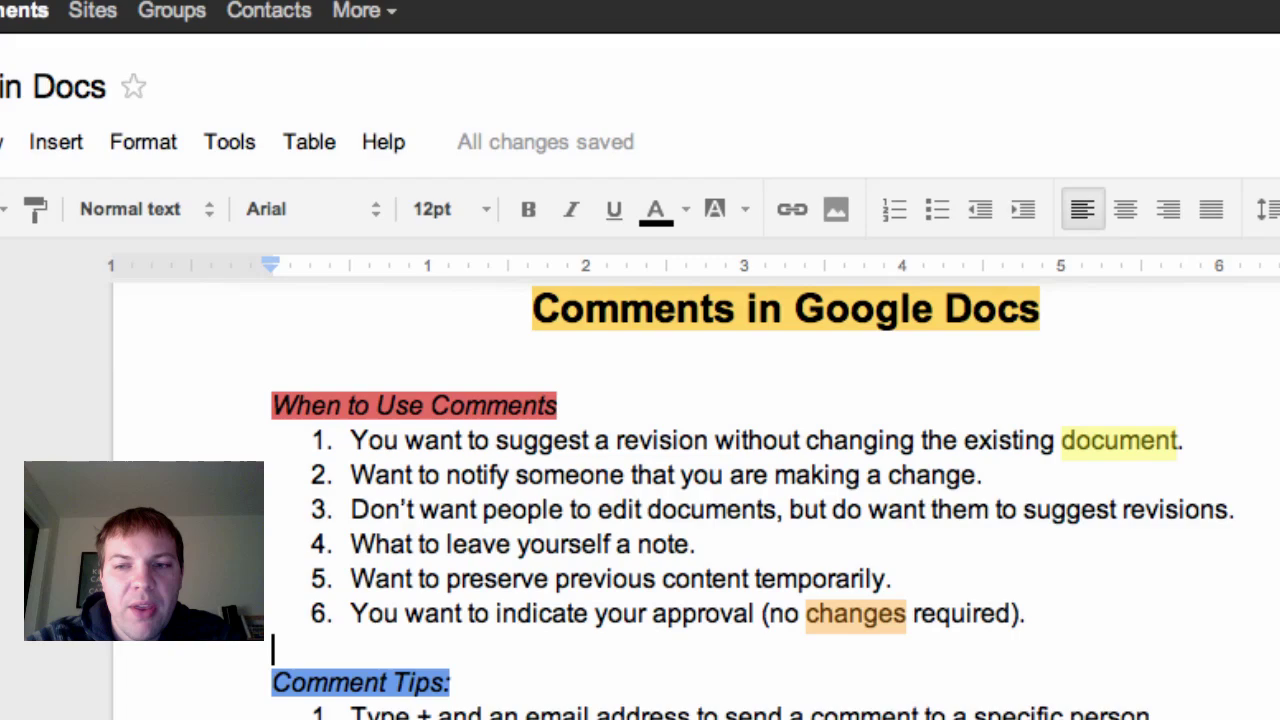
Step: Scroll down and move the insertion point through items 5 and 6
{"action": "scroll", "coordinate": [700, 500], "scroll_direction": "down", "scroll_amount": 3}
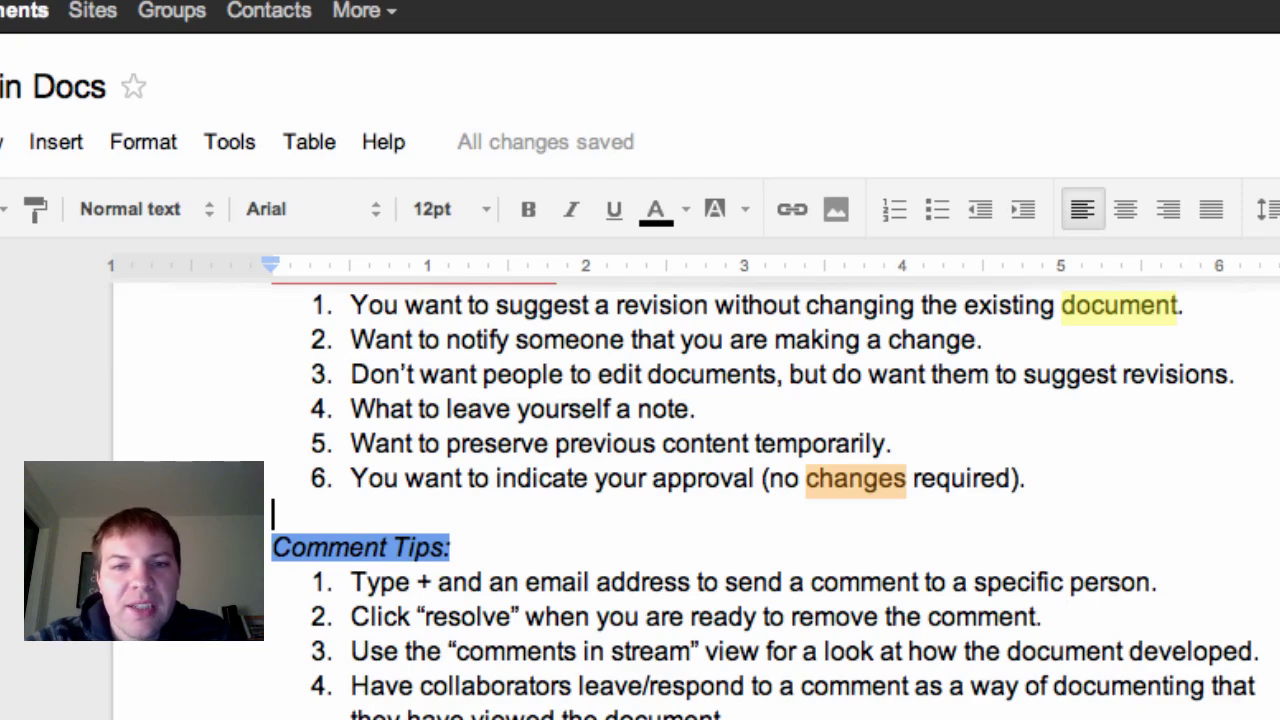
{"action": "left_click", "coordinate": [727, 445]}
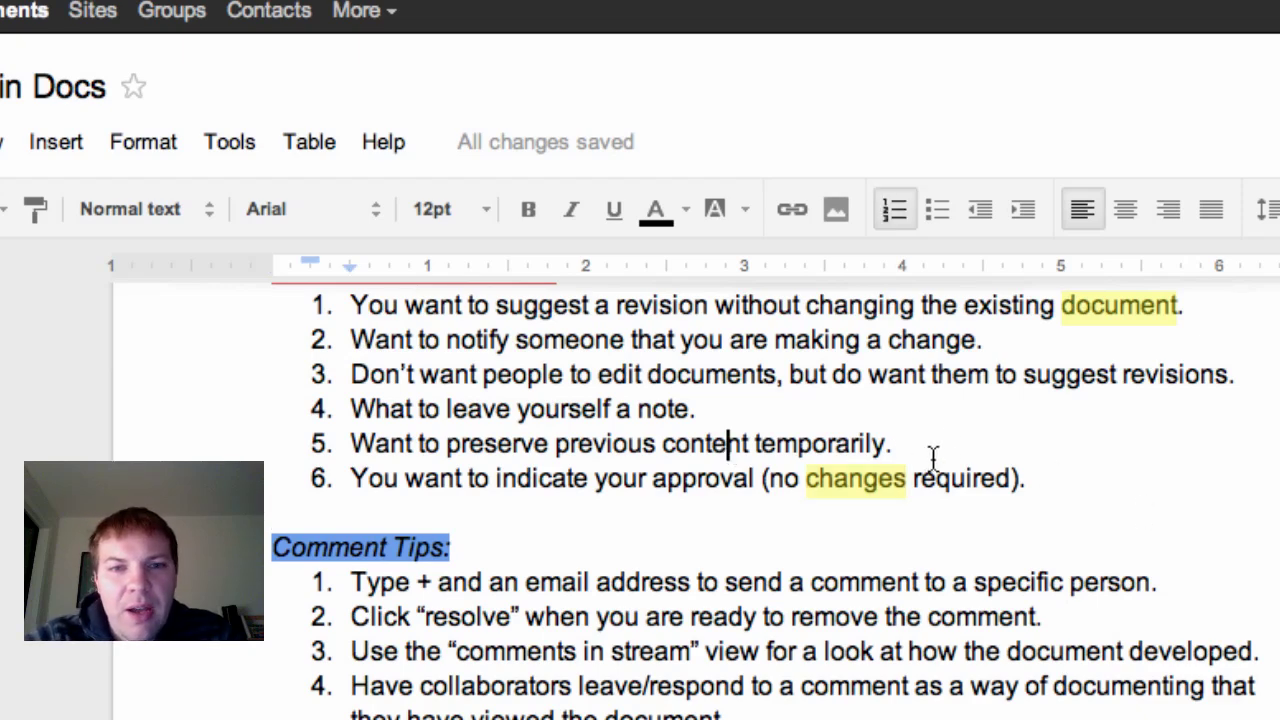
{"action": "left_click", "coordinate": [974, 480]}
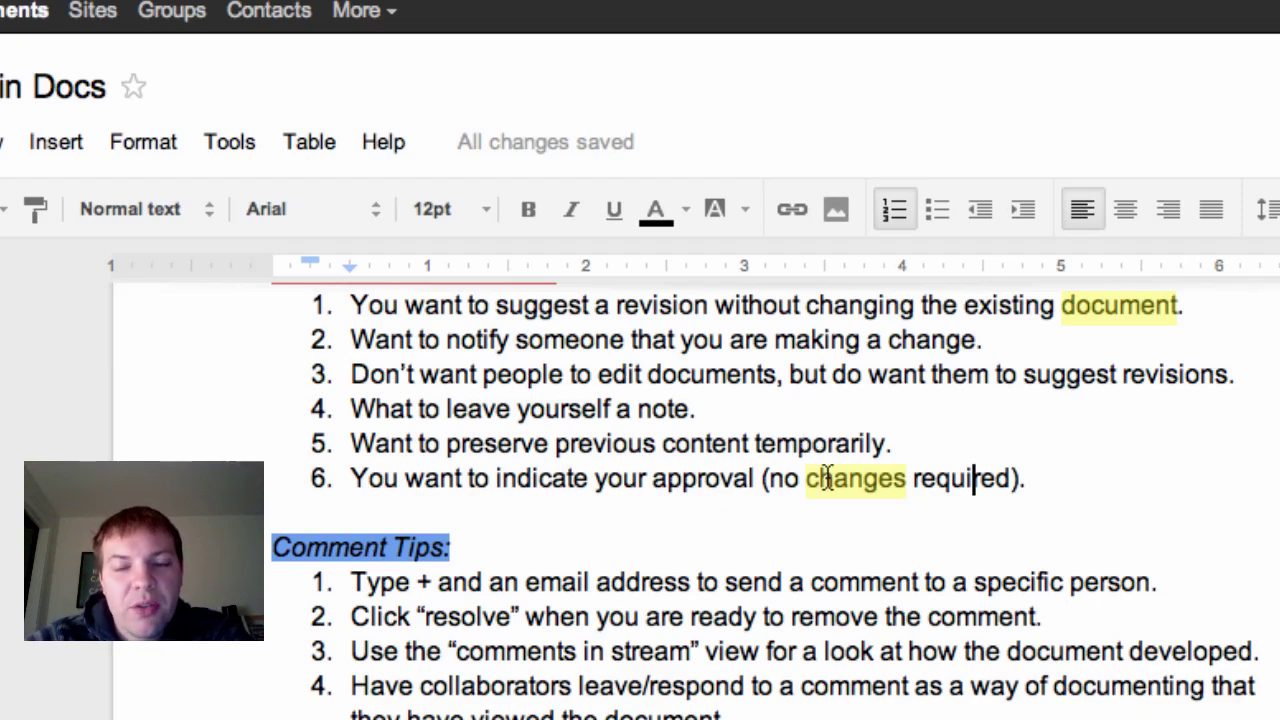
{"action": "left_click", "coordinate": [710, 443]}
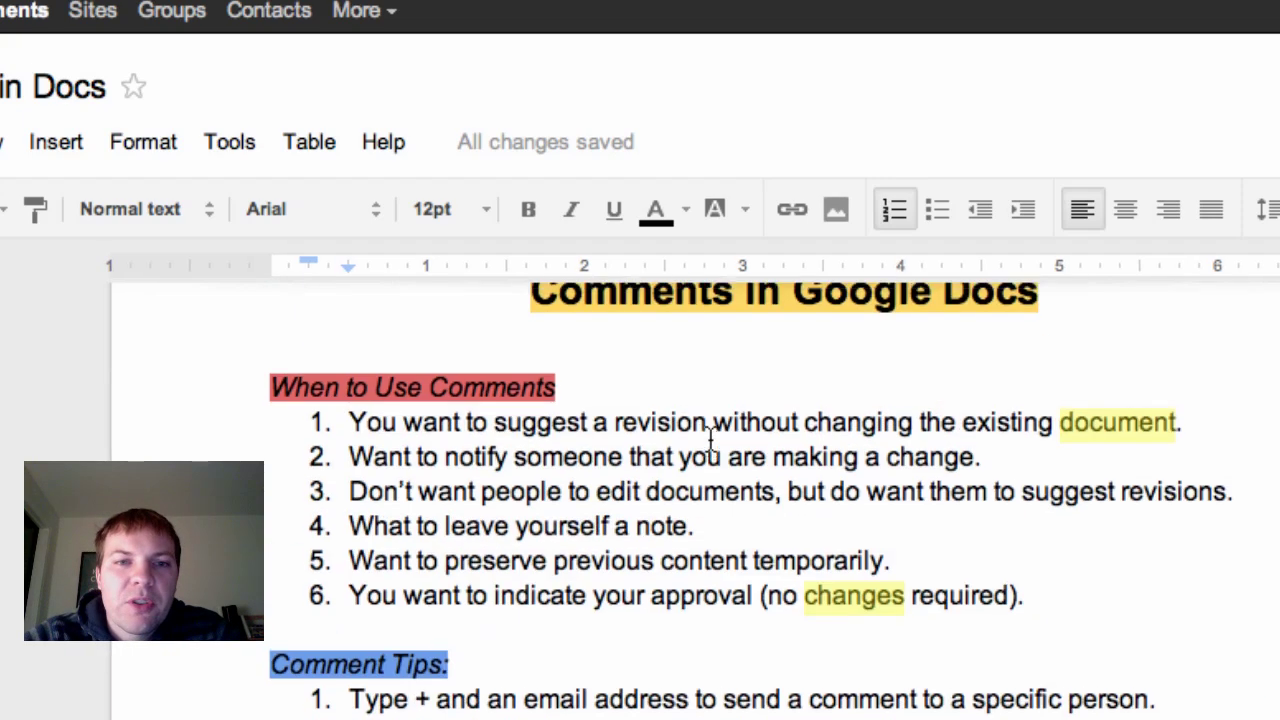
{"action": "scroll", "coordinate": [710, 440], "scroll_direction": "down", "scroll_amount": 3}
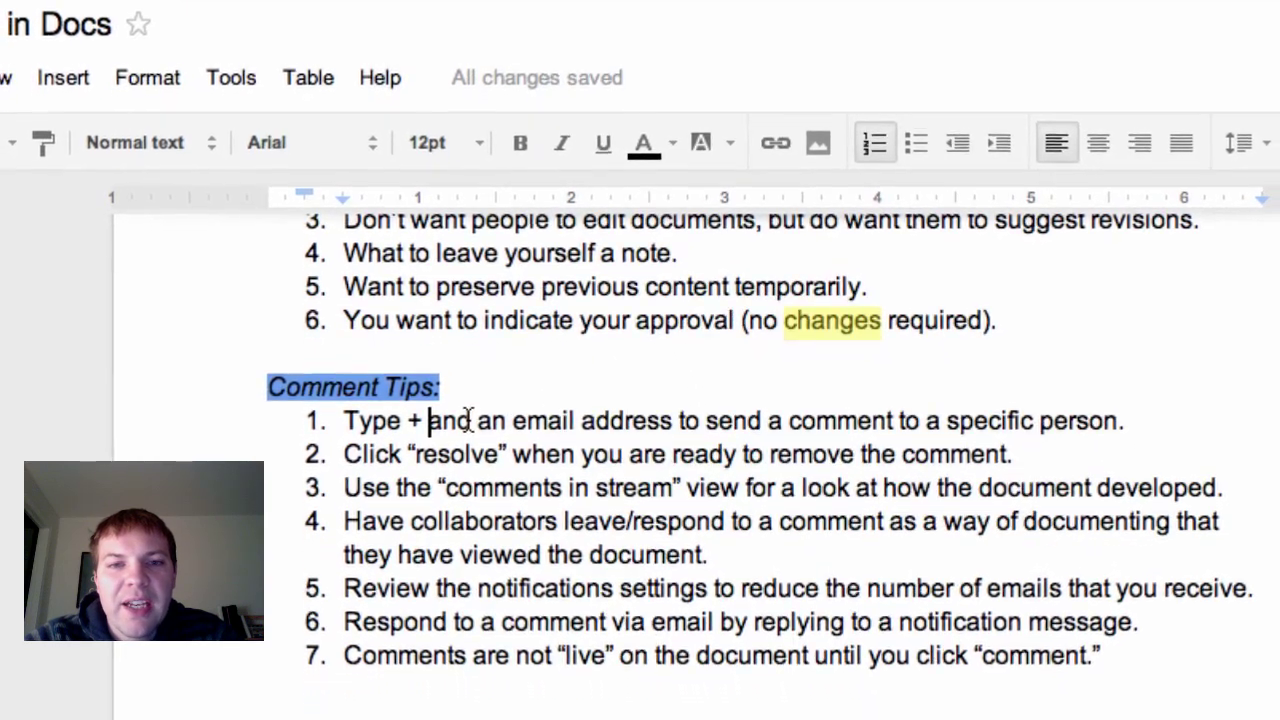
{"action": "left_click", "coordinate": [430, 419]}
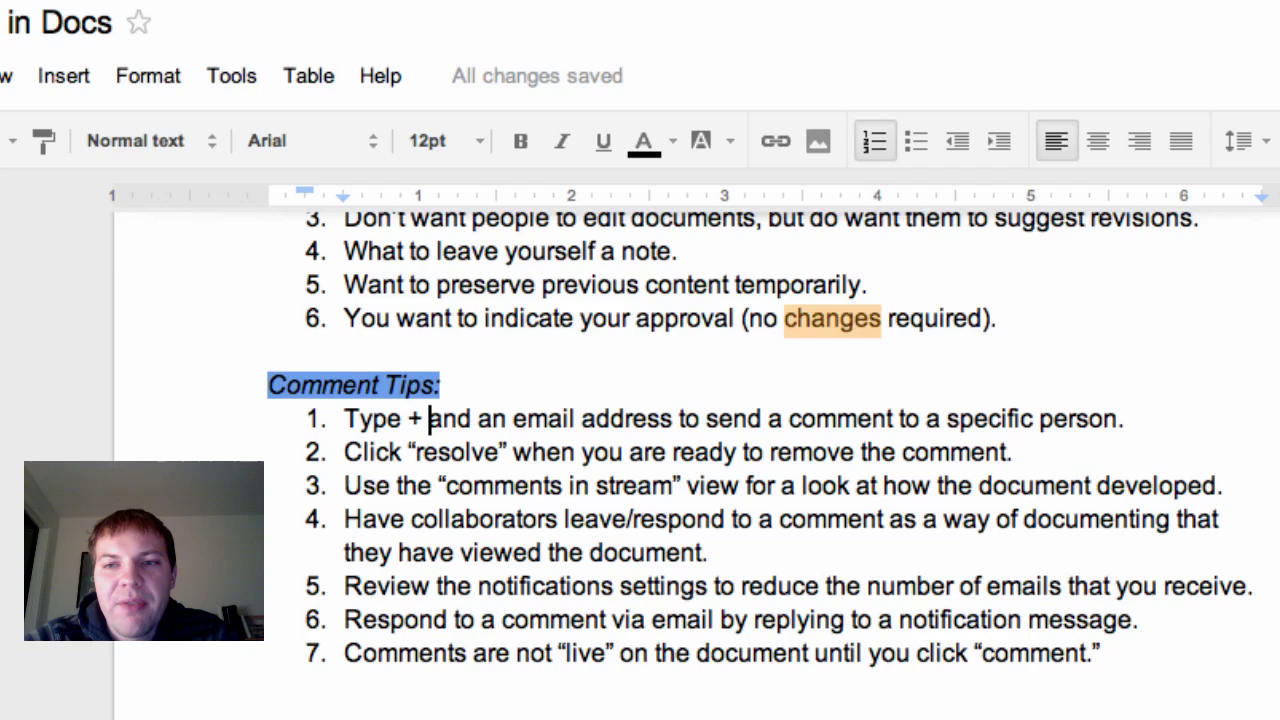
{"action": "left_click", "coordinate": [1232, 485]}
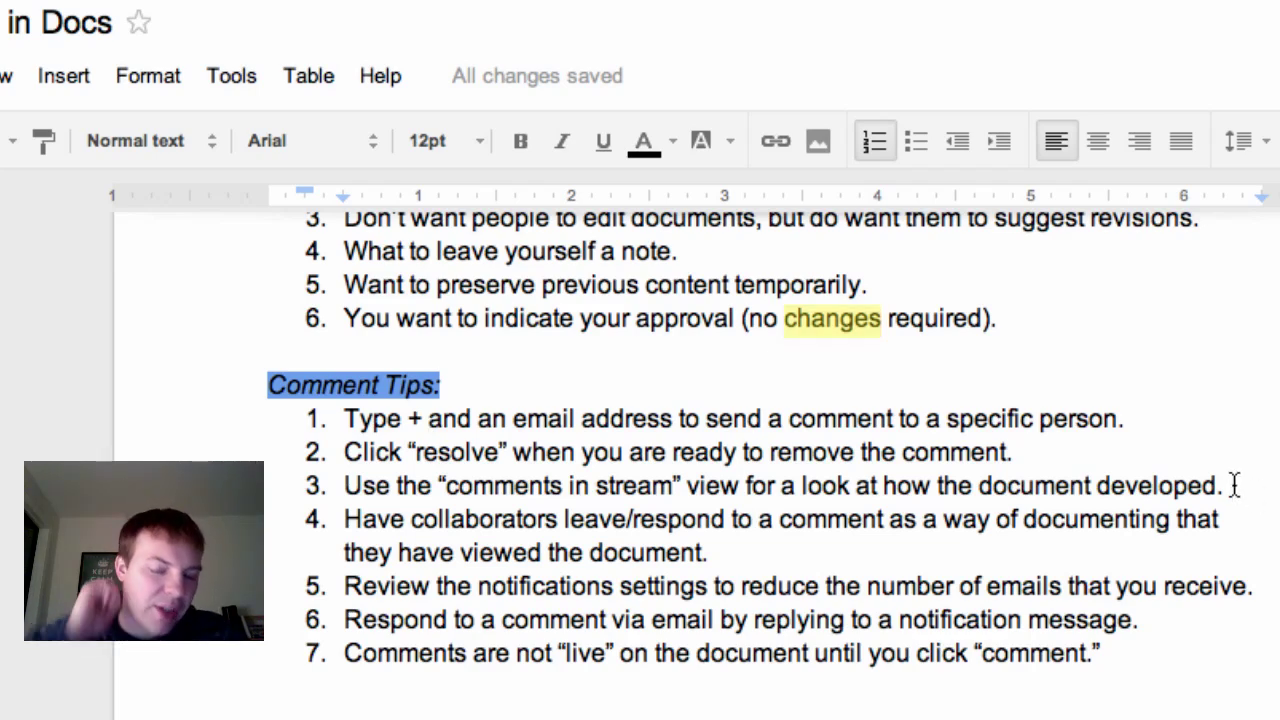
{"action": "left_click", "coordinate": [720, 418]}
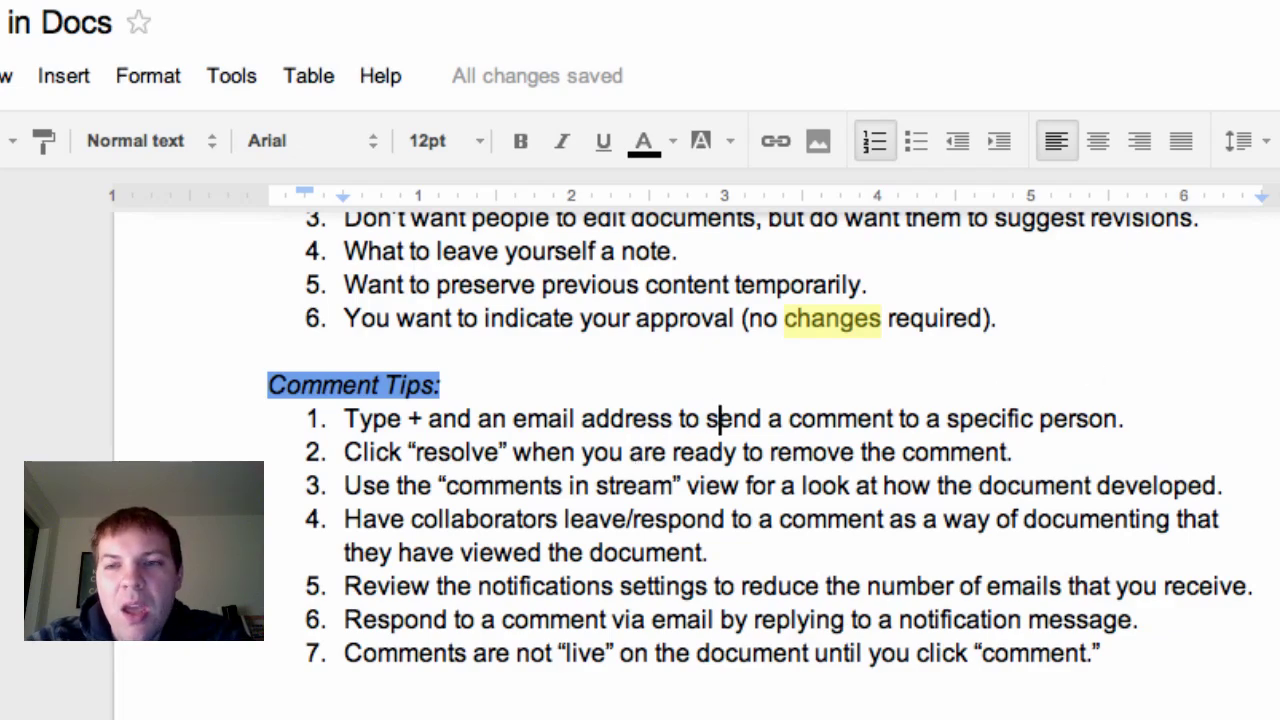
Step: Resolve the 'test' comment on 'document' from the comment sidebar
{"action": "scroll", "coordinate": [700, 450], "scroll_direction": "up", "scroll_amount": 2}
{"action": "scroll", "coordinate": [700, 450], "scroll_direction": "up", "scroll_amount": 2}
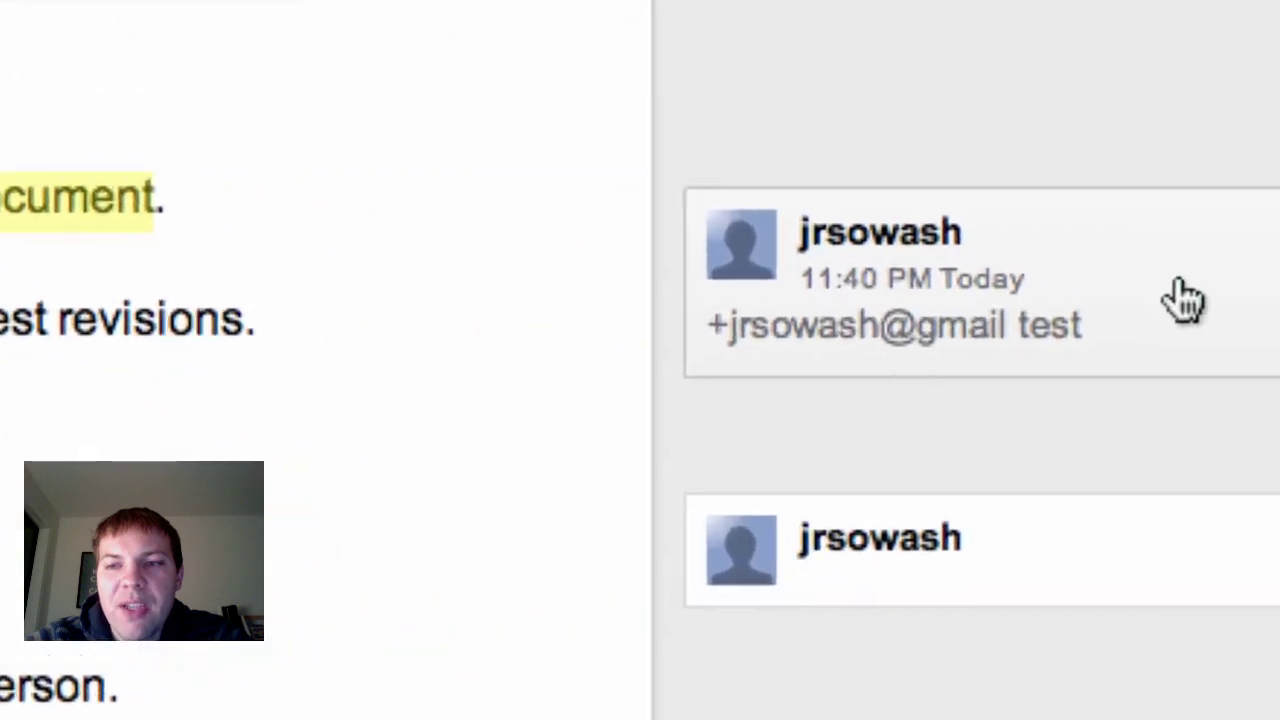
{"action": "left_click", "coordinate": [1140, 290]}
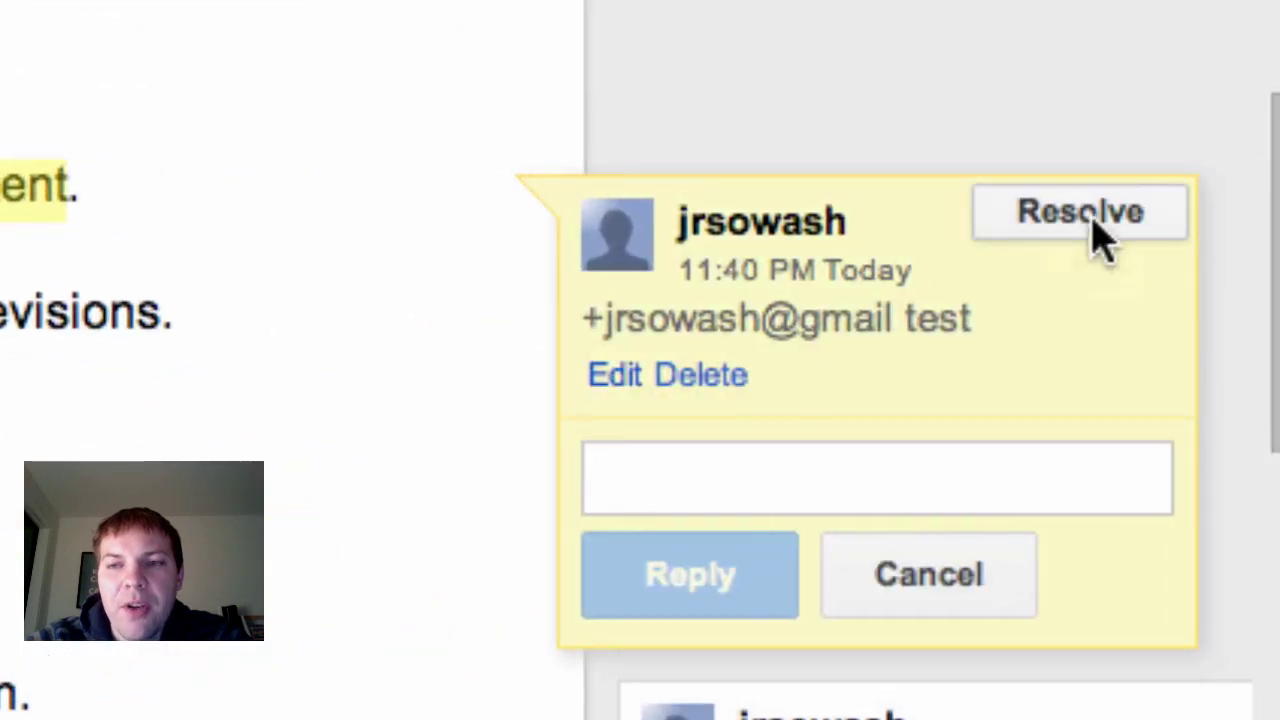
{"action": "left_click", "coordinate": [1090, 215]}
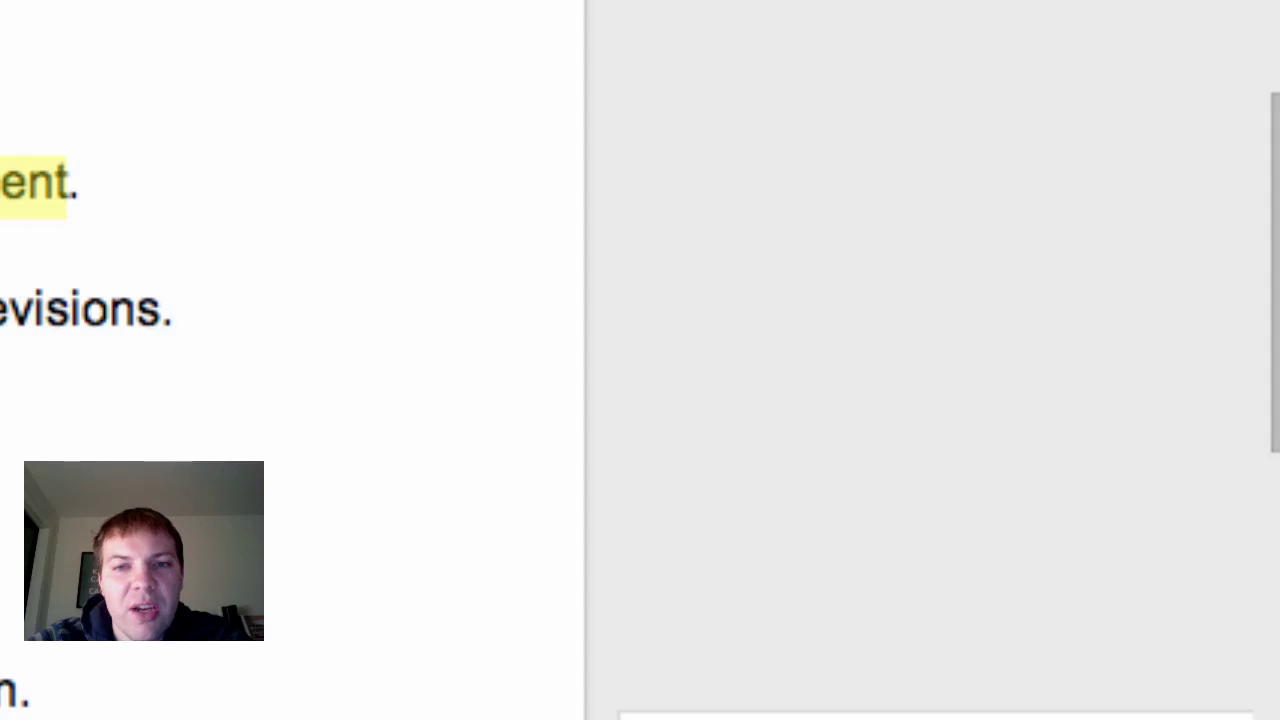
{"action": "scroll", "coordinate": [640, 360], "scroll_direction": "down", "scroll_amount": 2}
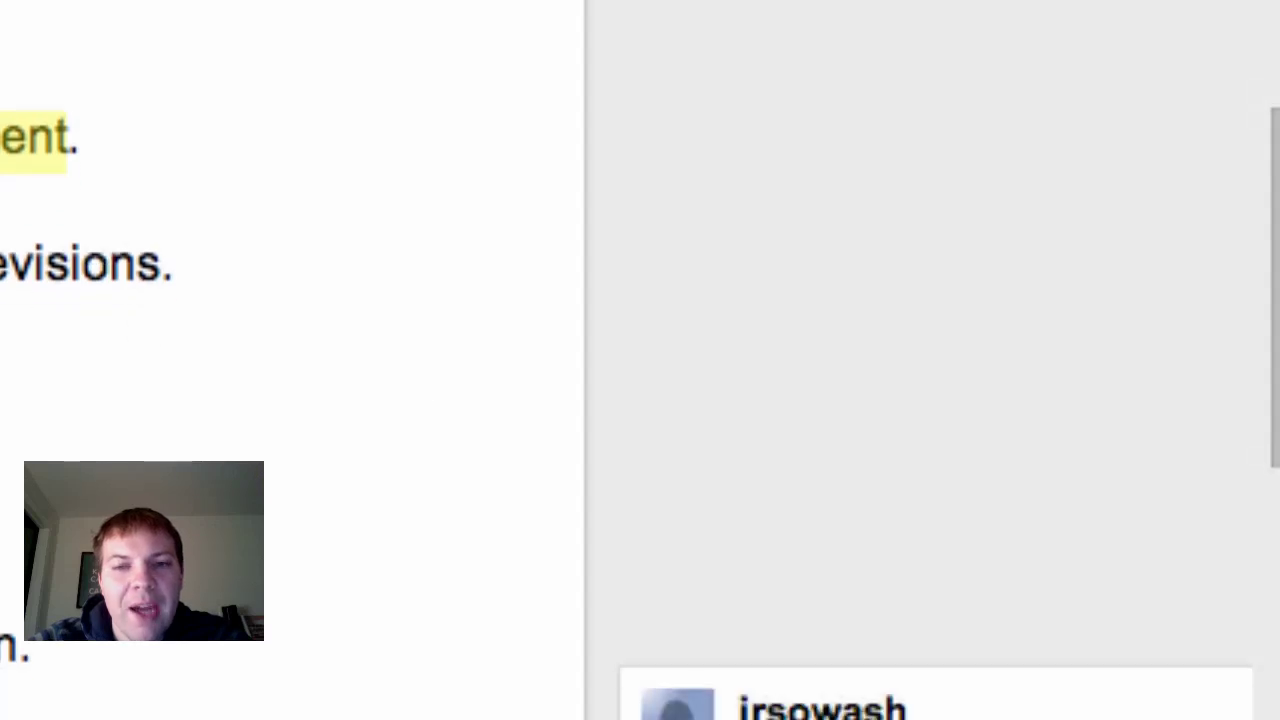
{"action": "scroll", "coordinate": [640, 360], "scroll_direction": "down", "scroll_amount": 4}
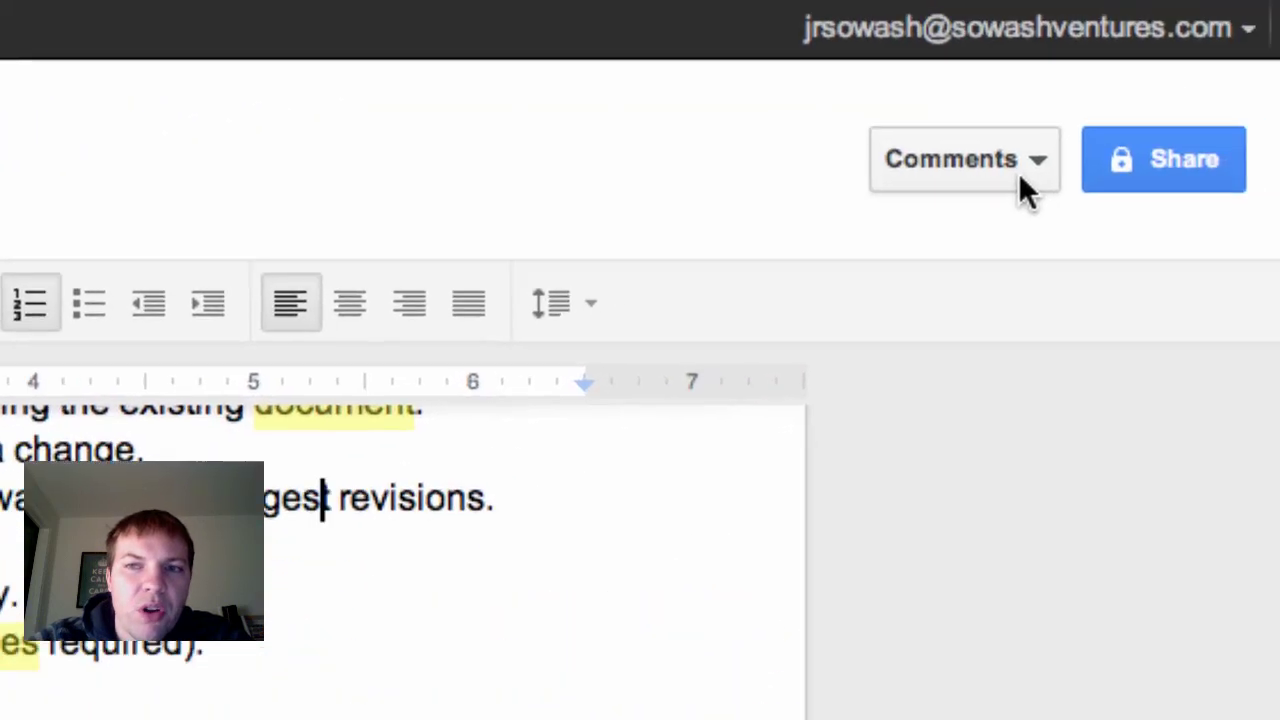
{"action": "left_click", "coordinate": [1020, 178]}
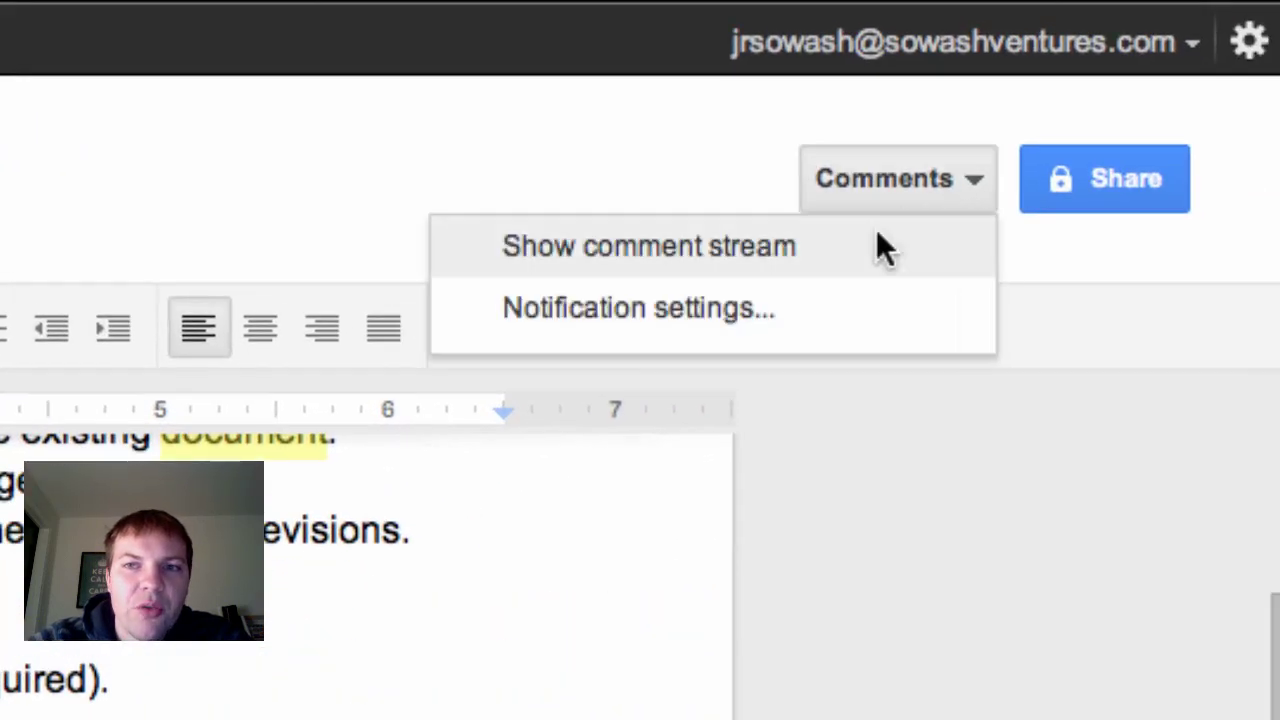
{"action": "left_click", "coordinate": [838, 272]}
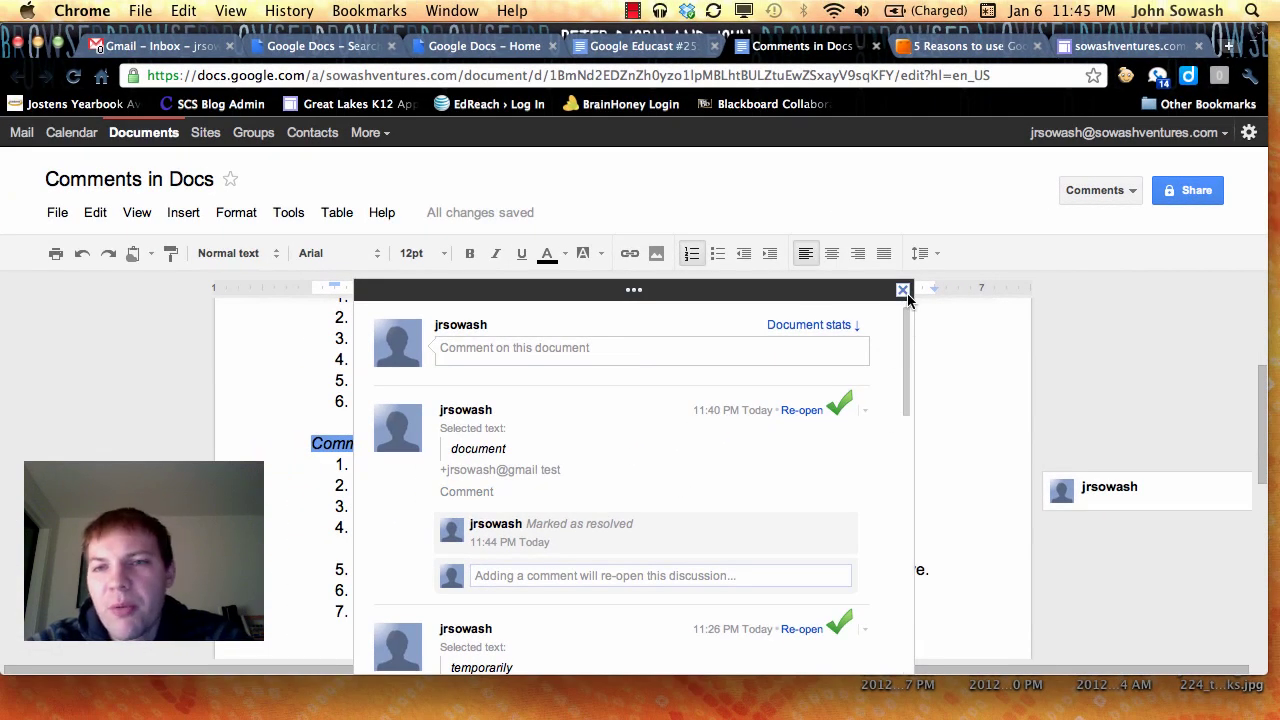
{"action": "left_click", "coordinate": [903, 291]}
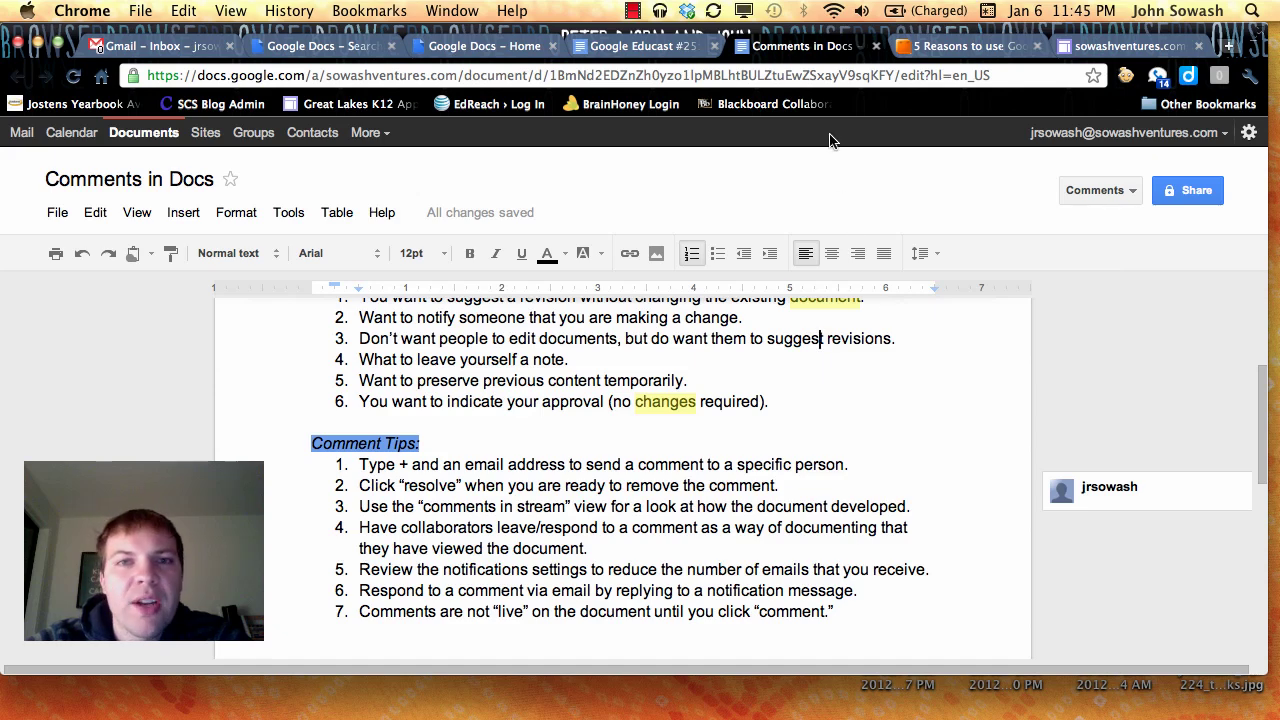
Step: Switch to the 'Google Educast #25: Reborn' document and show its full comment stream
{"action": "left_click", "coordinate": [676, 52]}
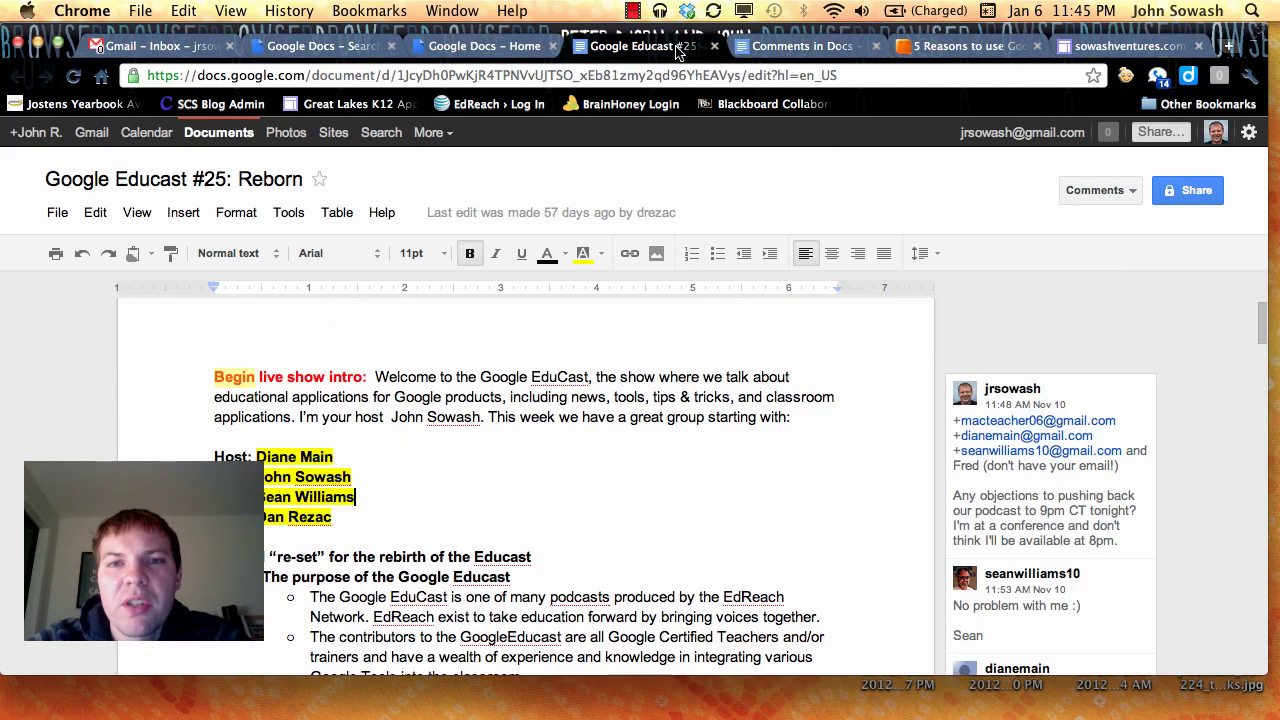
{"action": "scroll", "coordinate": [853, 463], "scroll_direction": "down", "scroll_amount": 2}
{"action": "scroll", "coordinate": [853, 463], "scroll_direction": "down", "scroll_amount": 3}
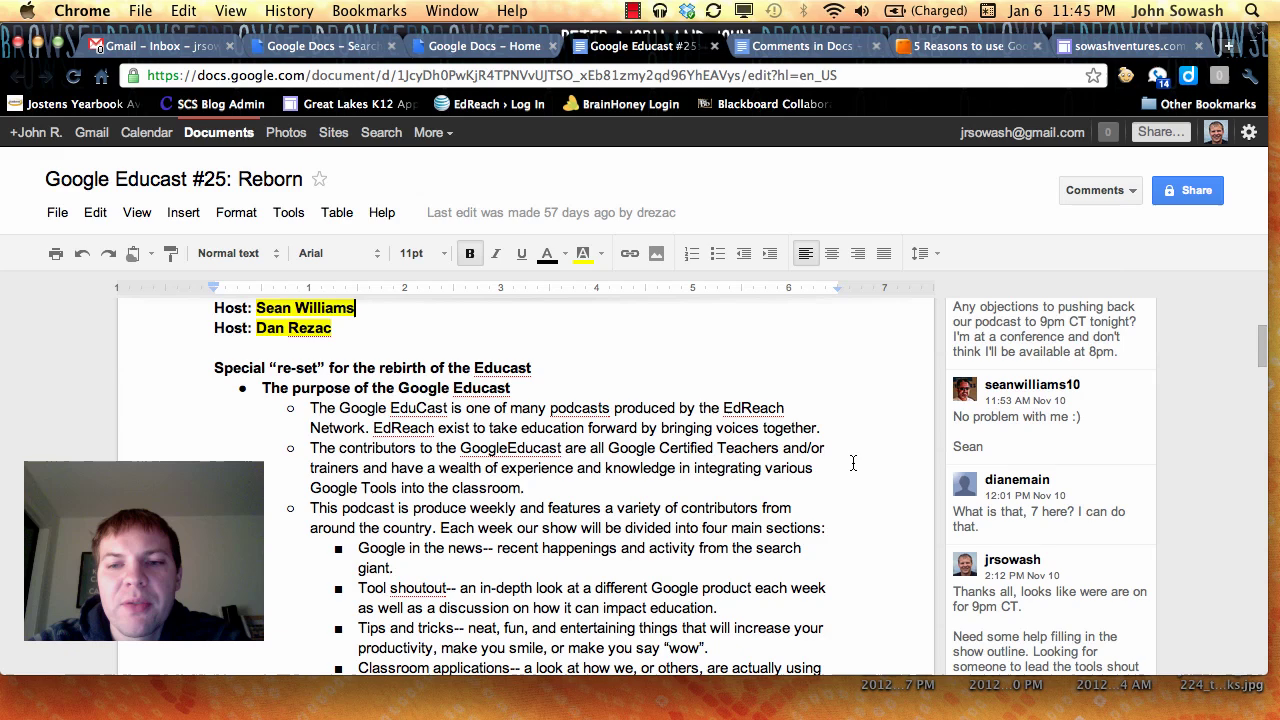
{"action": "scroll", "coordinate": [853, 463], "scroll_direction": "up", "scroll_amount": 5}
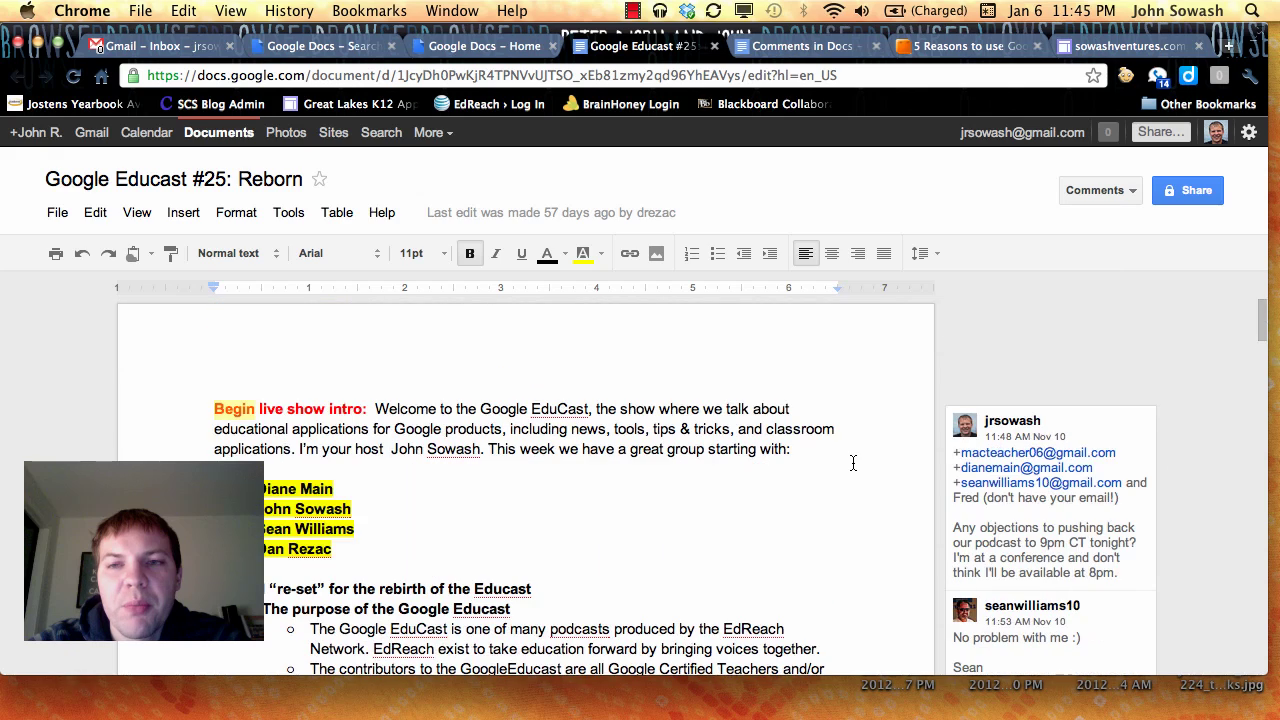
{"action": "left_click", "coordinate": [1100, 190]}
{"action": "left_click", "coordinate": [1010, 216]}
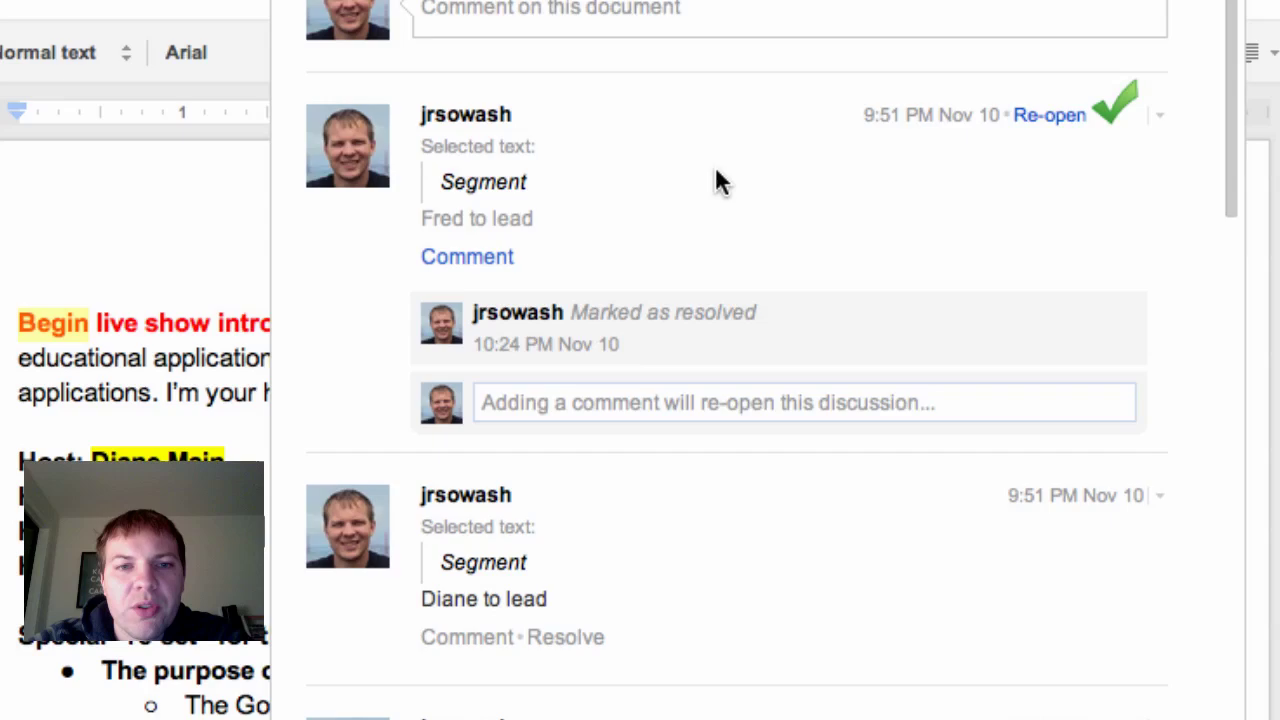
Step: Scroll through the comment discussions, then close the comment stream with Esc
{"action": "scroll", "coordinate": [716, 180], "scroll_direction": "down", "scroll_amount": 1}
{"action": "scroll", "coordinate": [716, 180], "scroll_direction": "down", "scroll_amount": 3}
{"action": "scroll", "coordinate": [716, 180], "scroll_direction": "down", "scroll_amount": 3}
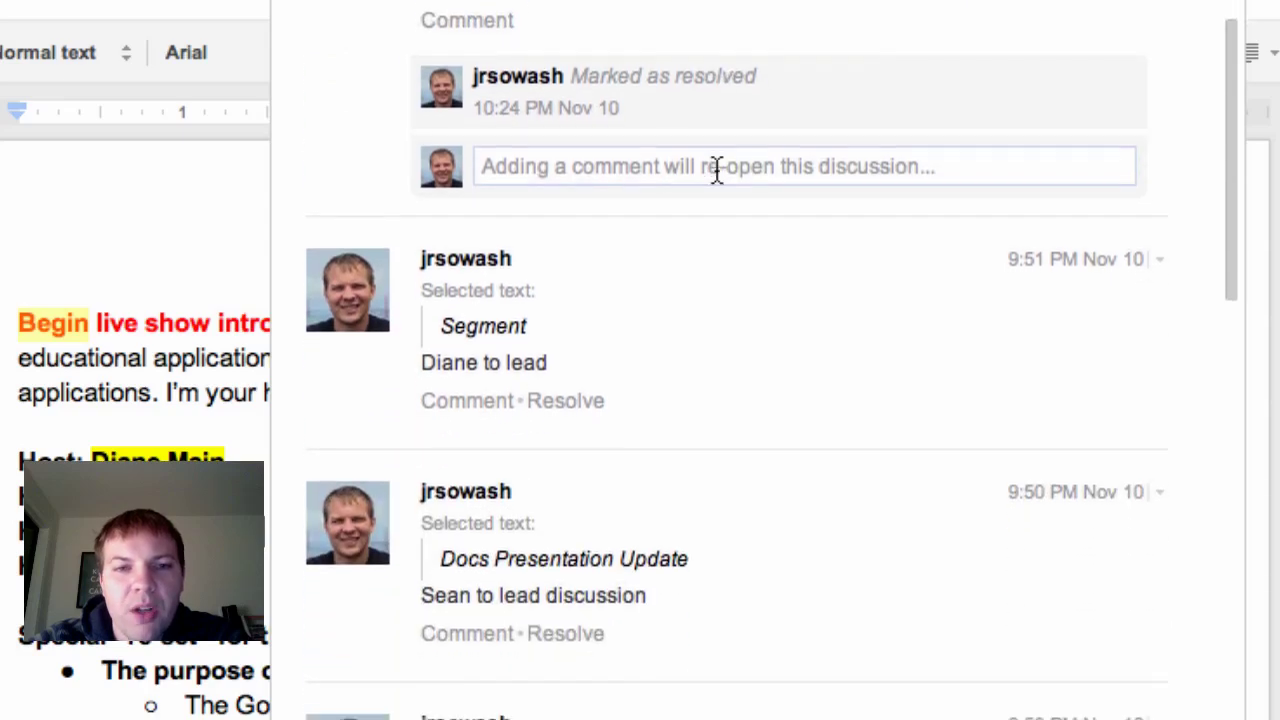
{"action": "scroll", "coordinate": [716, 180], "scroll_direction": "down", "scroll_amount": 2}
{"action": "scroll", "coordinate": [716, 172], "scroll_direction": "down", "scroll_amount": 5}
{"action": "scroll", "coordinate": [716, 172], "scroll_direction": "down", "scroll_amount": 3}
{"action": "scroll", "coordinate": [716, 172], "scroll_direction": "down", "scroll_amount": 5}
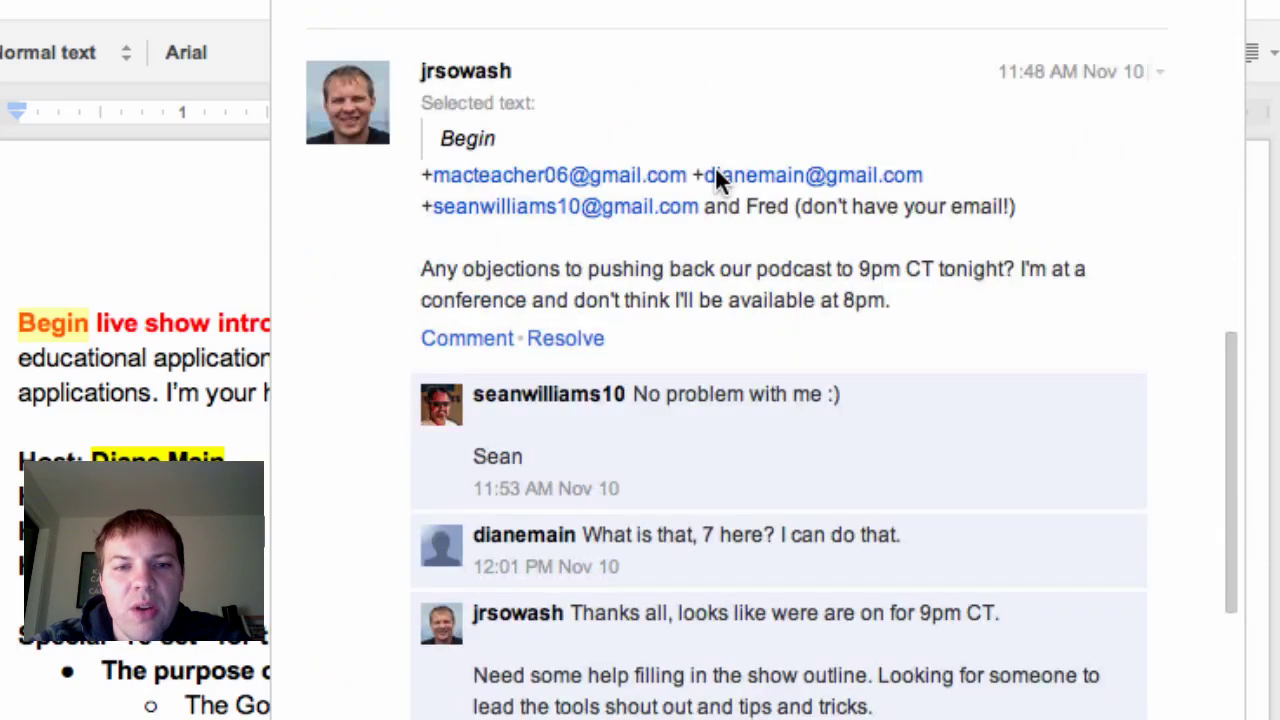
{"action": "scroll", "coordinate": [716, 174], "scroll_direction": "down", "scroll_amount": 3}
{"action": "scroll", "coordinate": [716, 174], "scroll_direction": "down", "scroll_amount": 1}
{"action": "scroll", "coordinate": [716, 174], "scroll_direction": "down", "scroll_amount": 6}
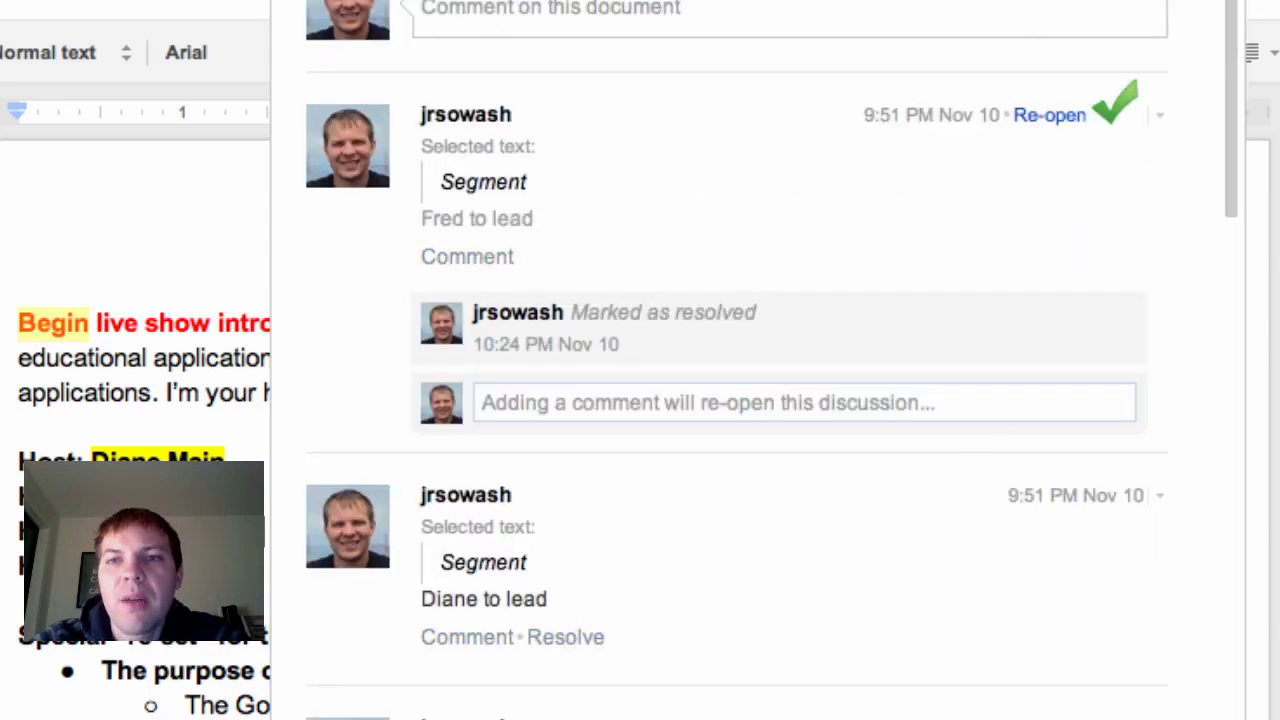
{"action": "key", "text": "Escape"}
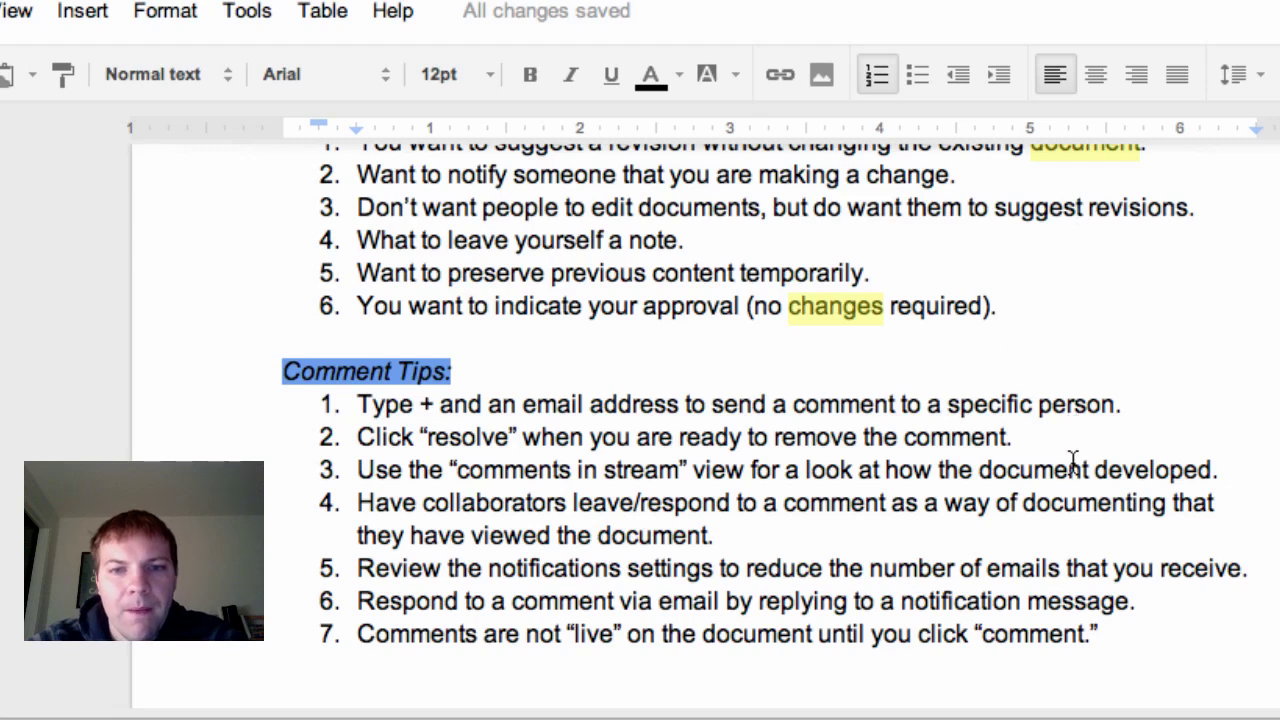
{"action": "left_click", "coordinate": [1070, 470]}
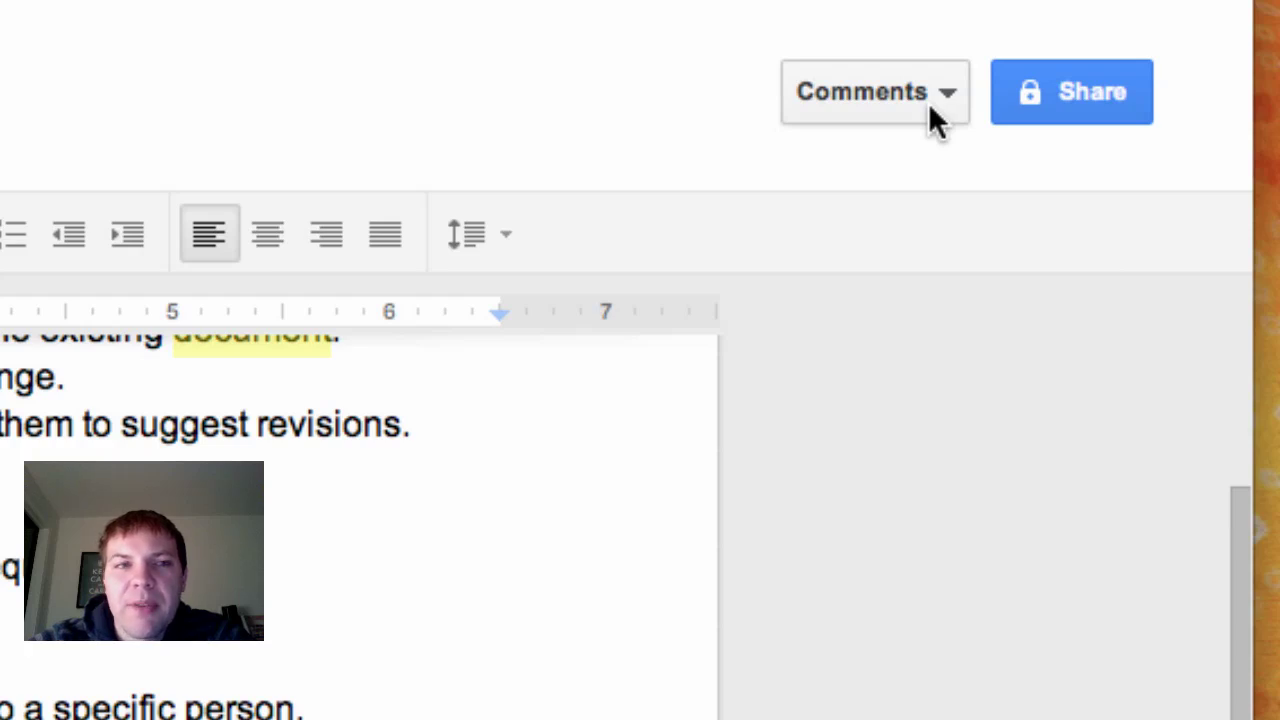
{"action": "left_click", "coordinate": [928, 102]}
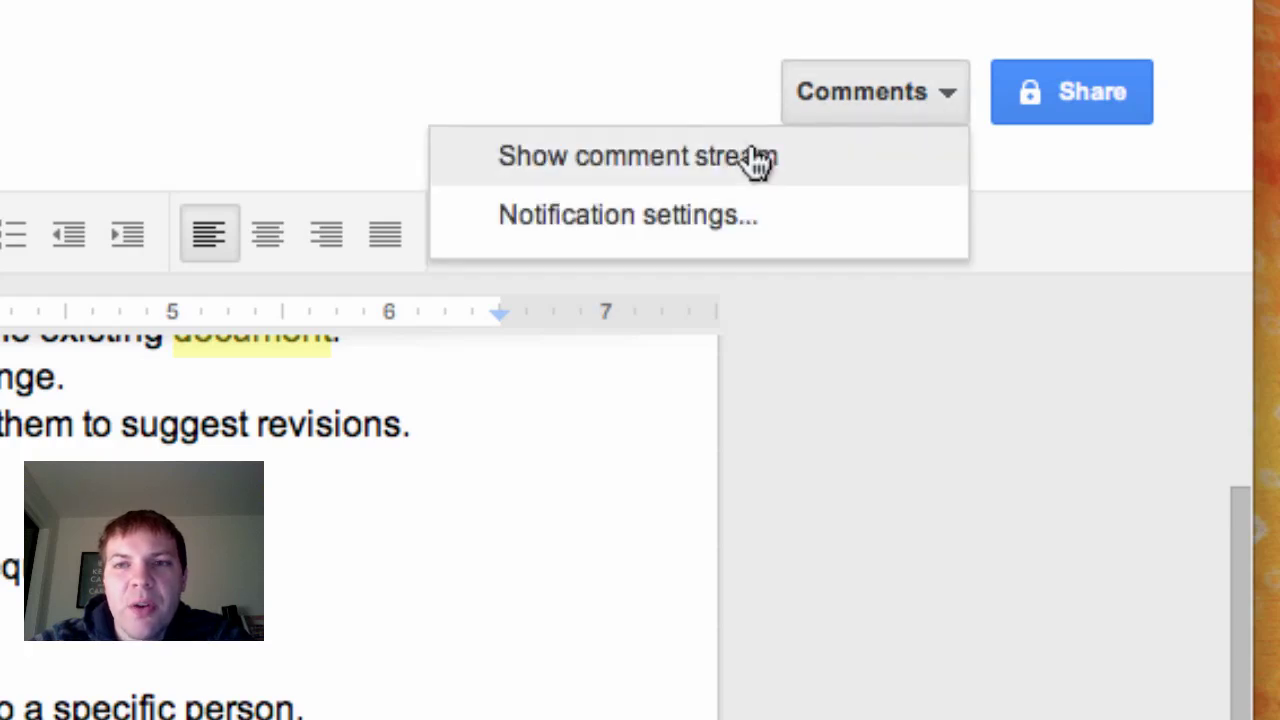
{"action": "left_click", "coordinate": [725, 222]}
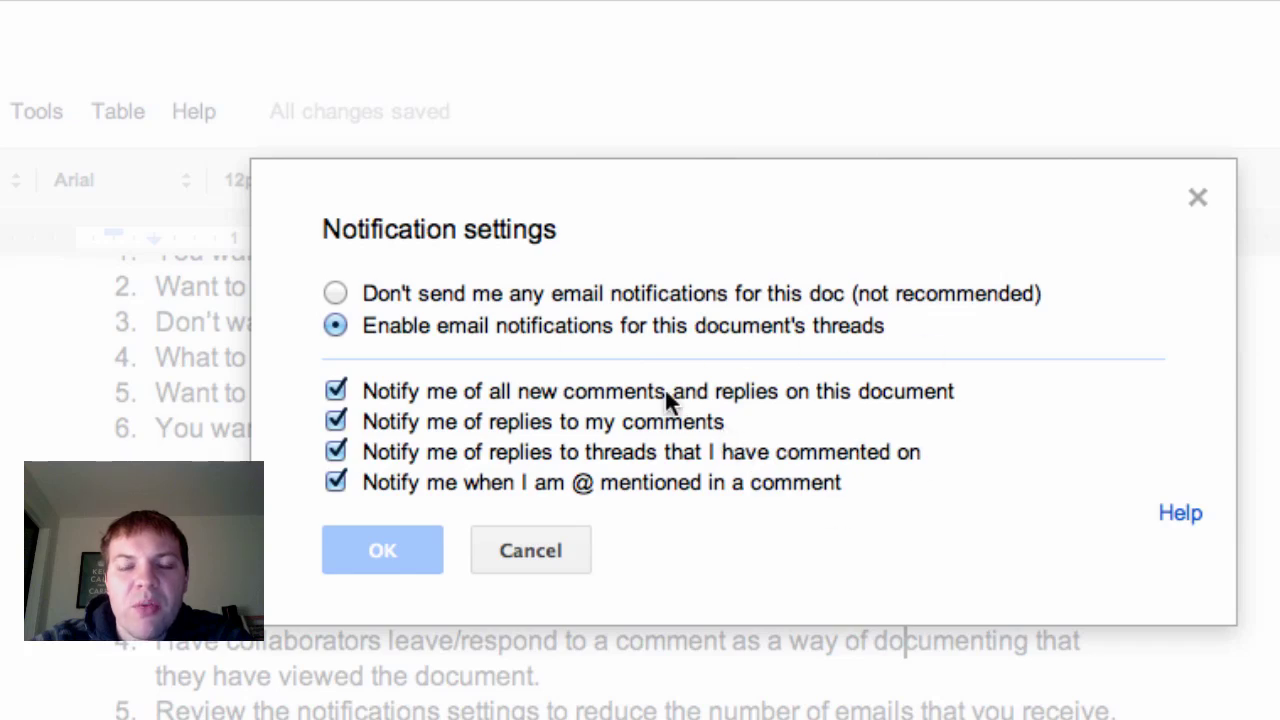
{"action": "left_click", "coordinate": [540, 543]}
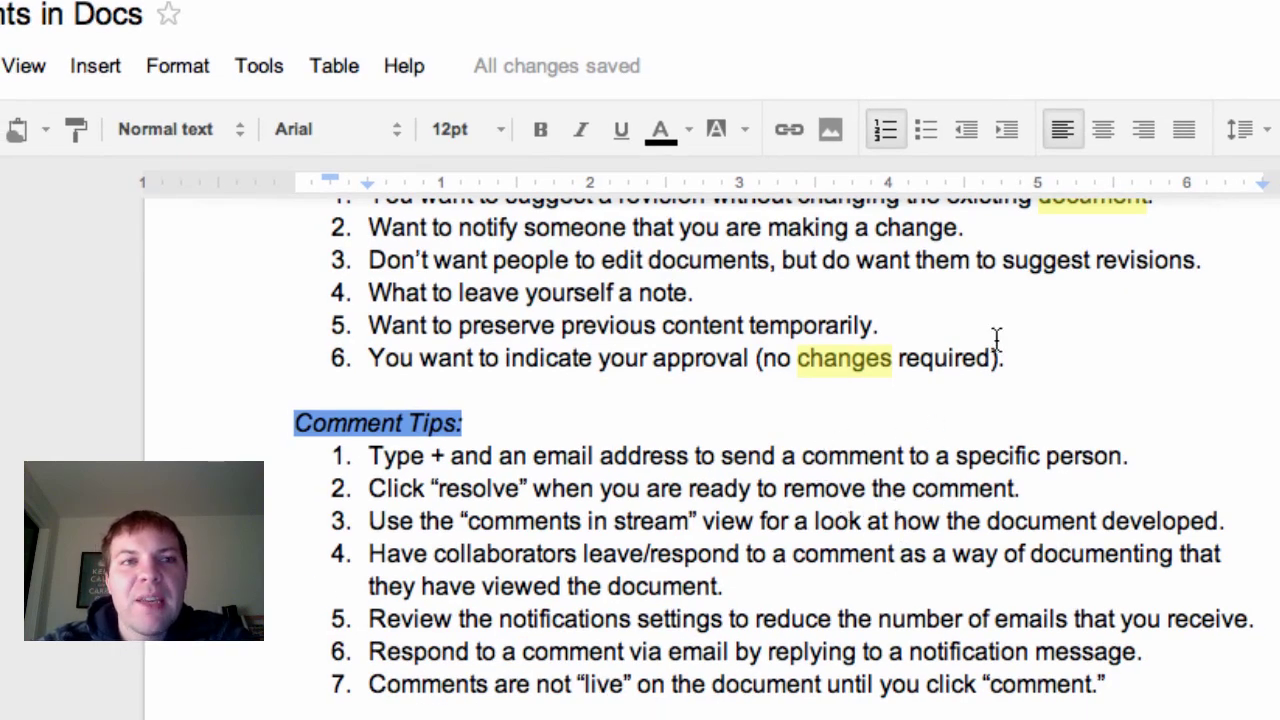
Step: Reply 'message received.' to the Comments in Docs notification email and send-and-archive it
{"action": "left_click", "coordinate": [900, 555]}
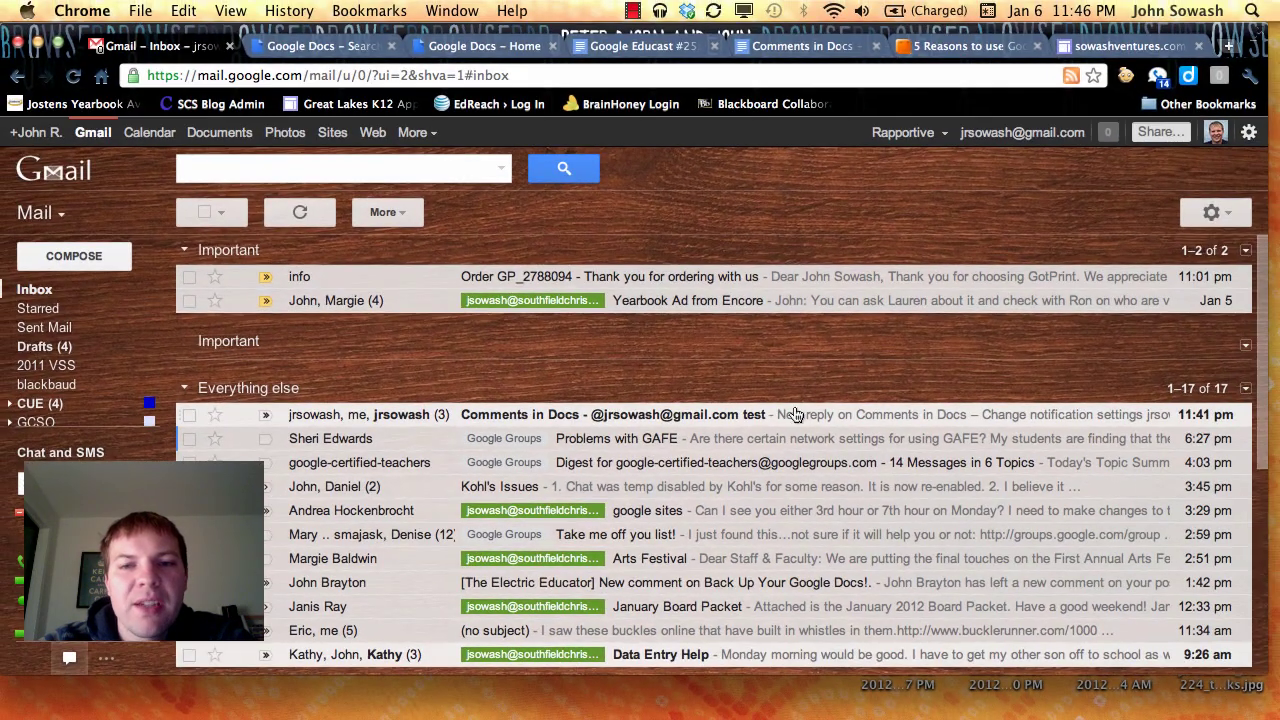
{"action": "left_click", "coordinate": [797, 415]}
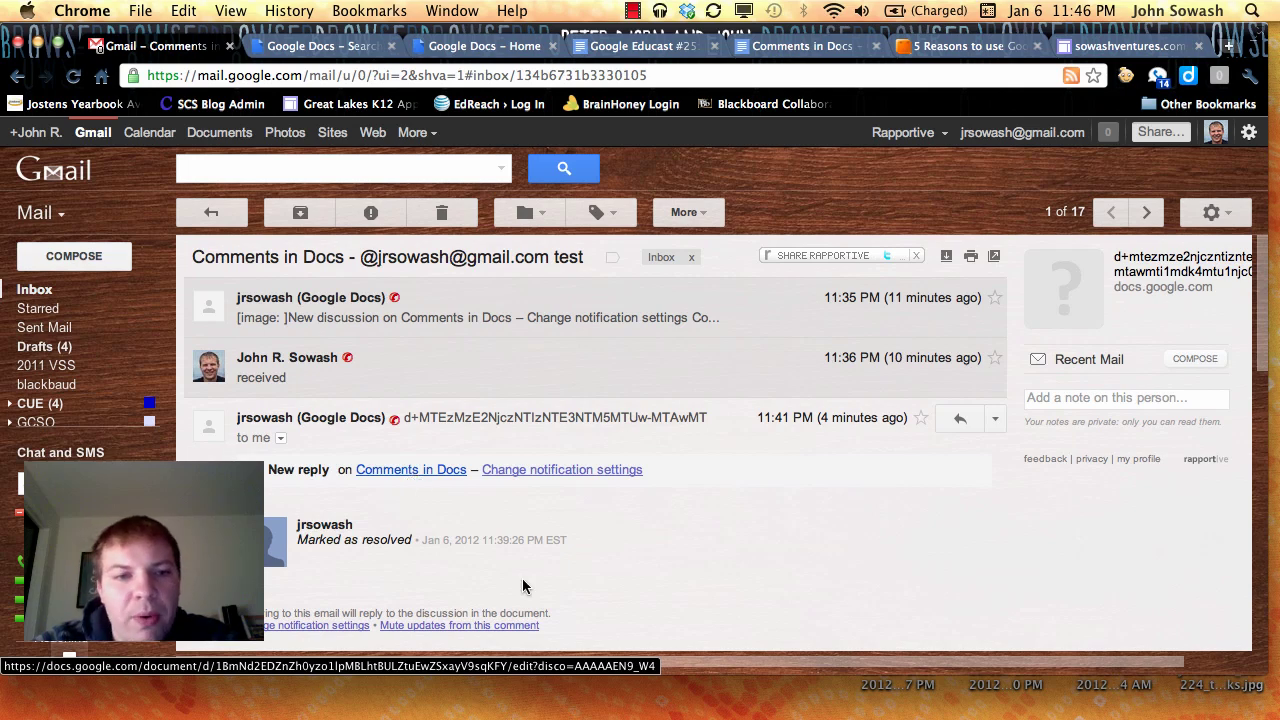
{"action": "left_click", "coordinate": [959, 420]}
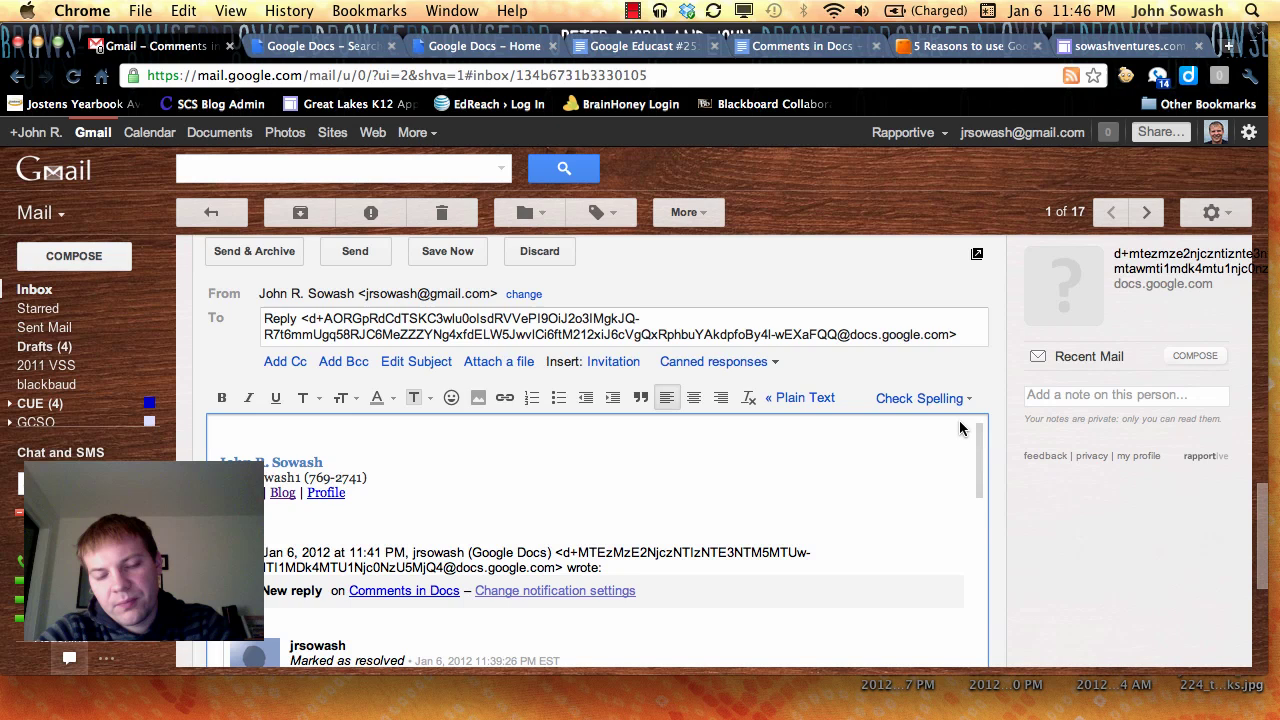
{"action": "type", "text": "message re"}
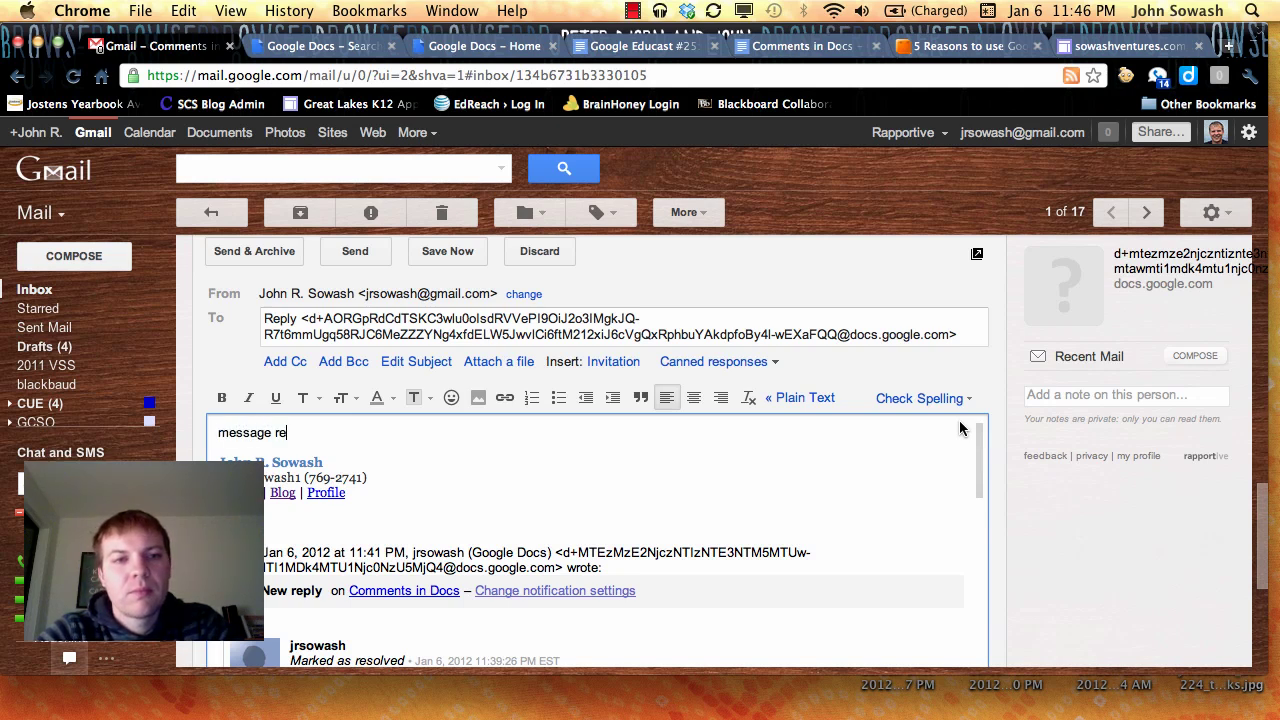
{"action": "type", "text": "."}
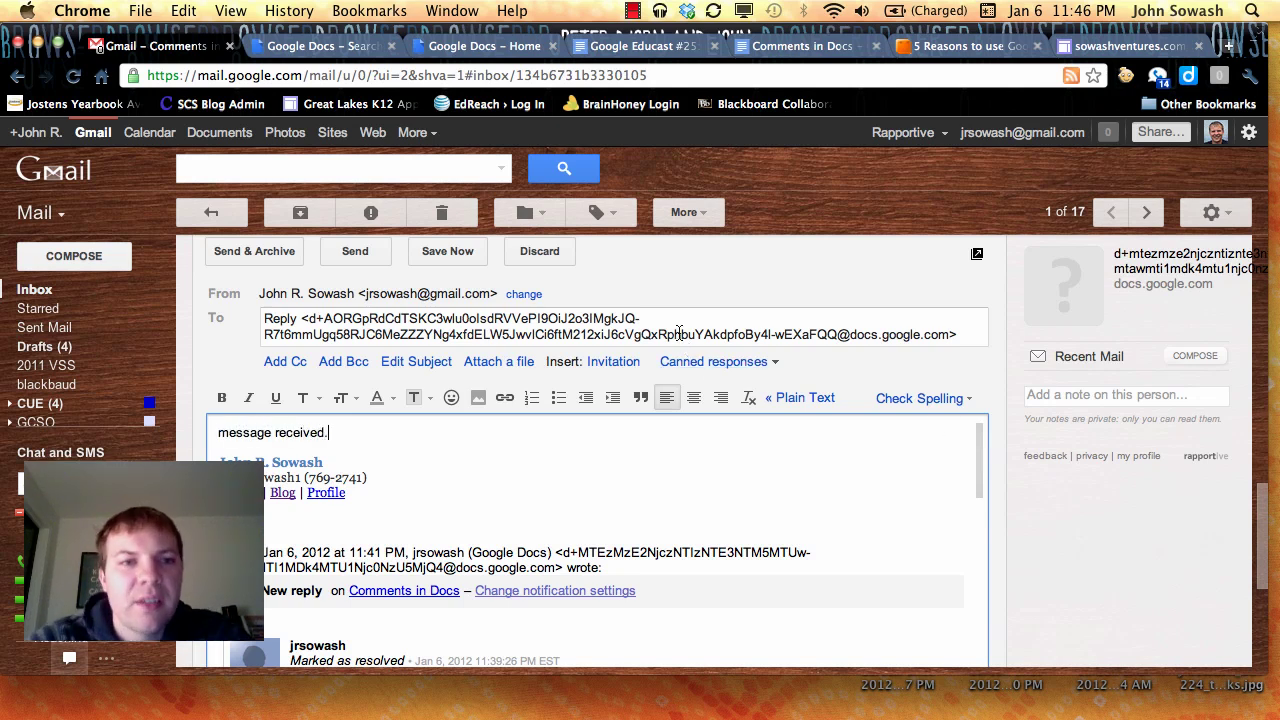
{"action": "left_click", "coordinate": [255, 251]}
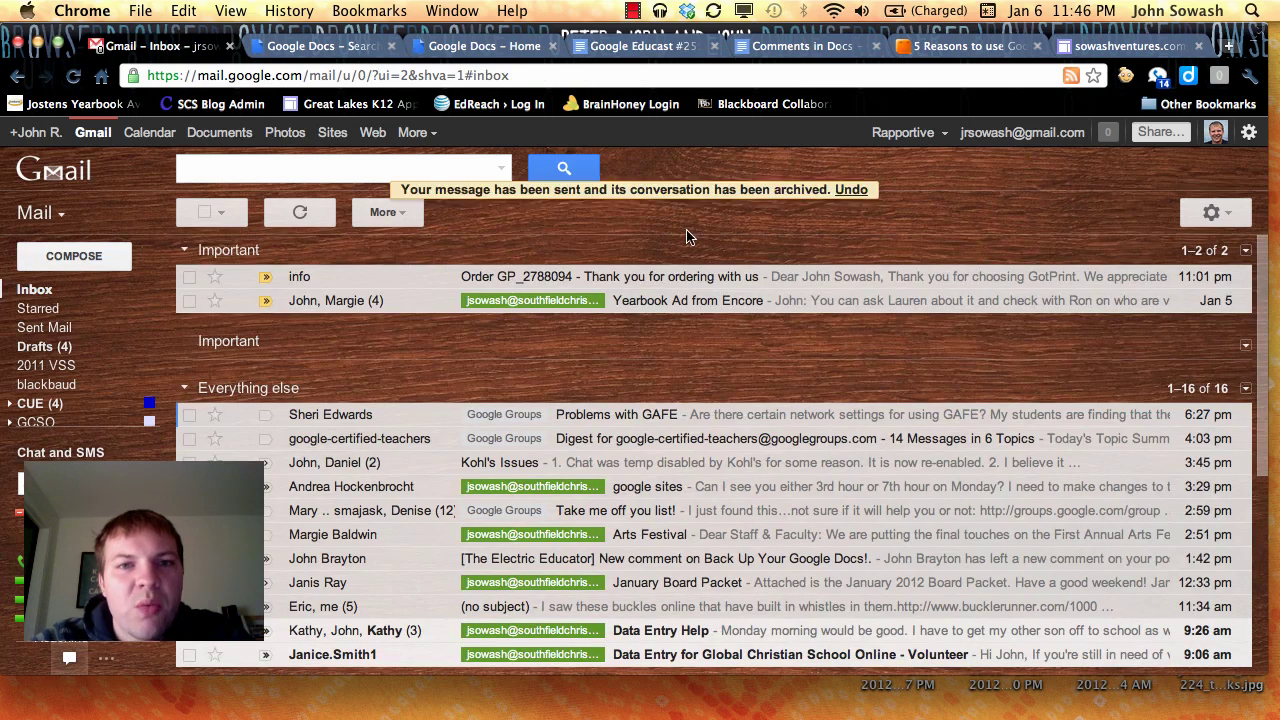
Step: Return to the Comments in Docs tab and scroll down to the Comment Tips list
{"action": "left_click", "coordinate": [780, 52]}
{"action": "scroll", "coordinate": [975, 437], "scroll_direction": "up", "scroll_amount": 2}
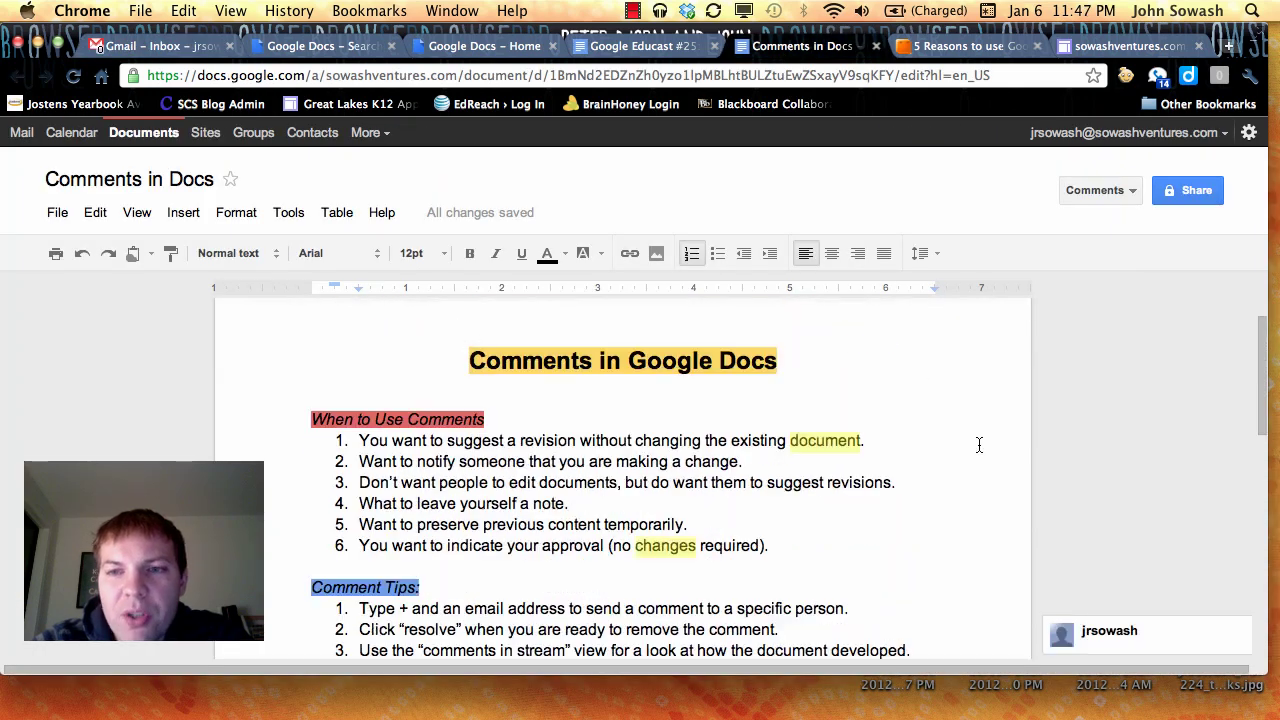
{"action": "scroll", "coordinate": [979, 444], "scroll_direction": "down", "scroll_amount": 1}
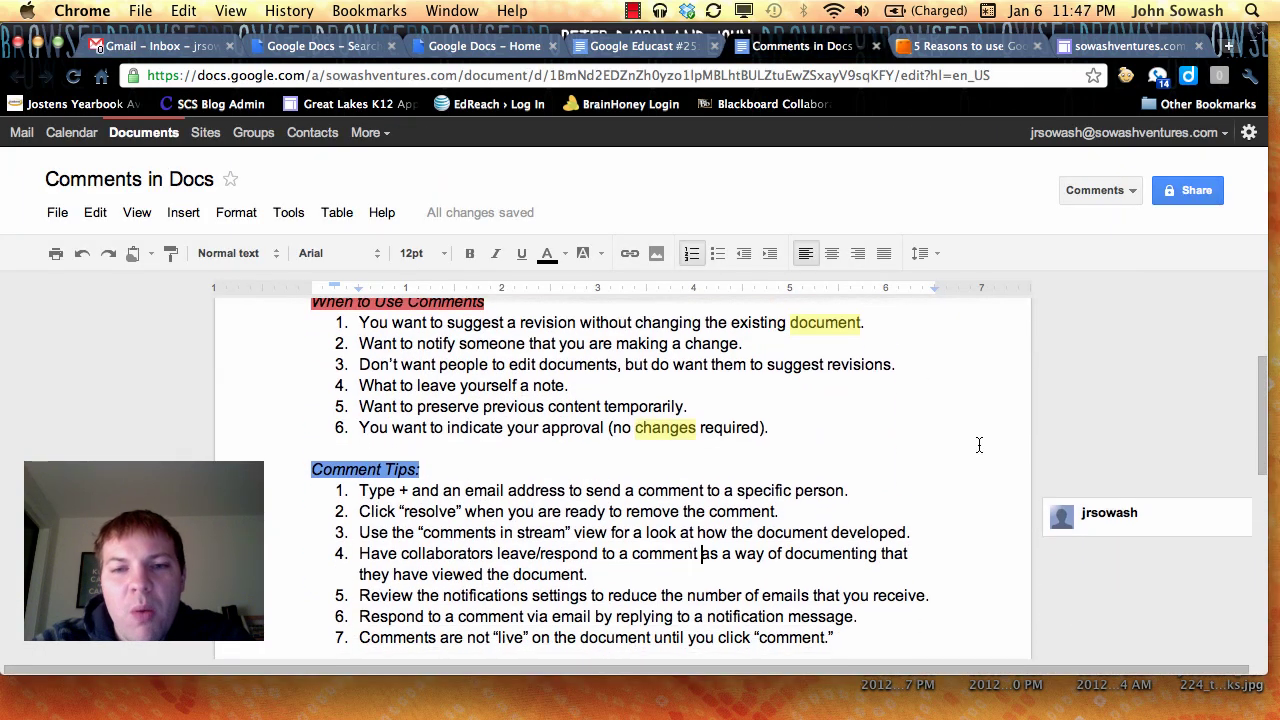
{"action": "scroll", "coordinate": [979, 444], "scroll_direction": "down", "scroll_amount": 1}
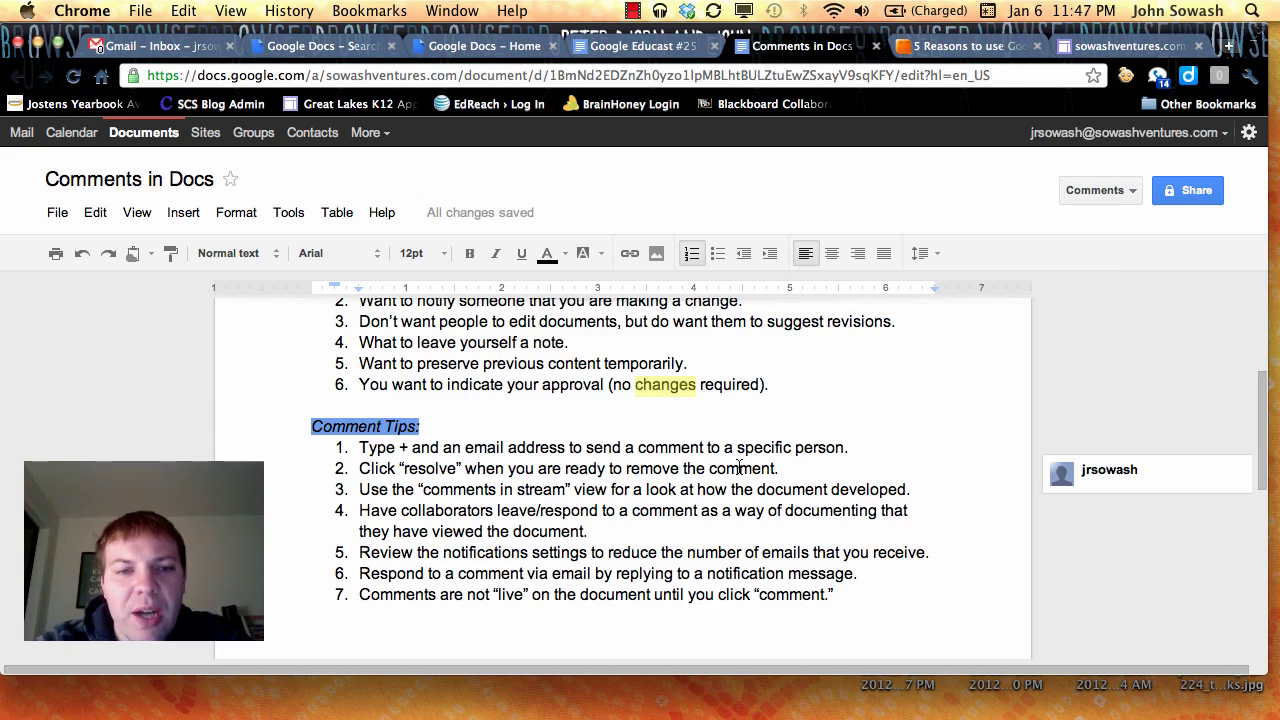
{"action": "scroll", "coordinate": [740, 468], "scroll_direction": "down", "scroll_amount": 1}
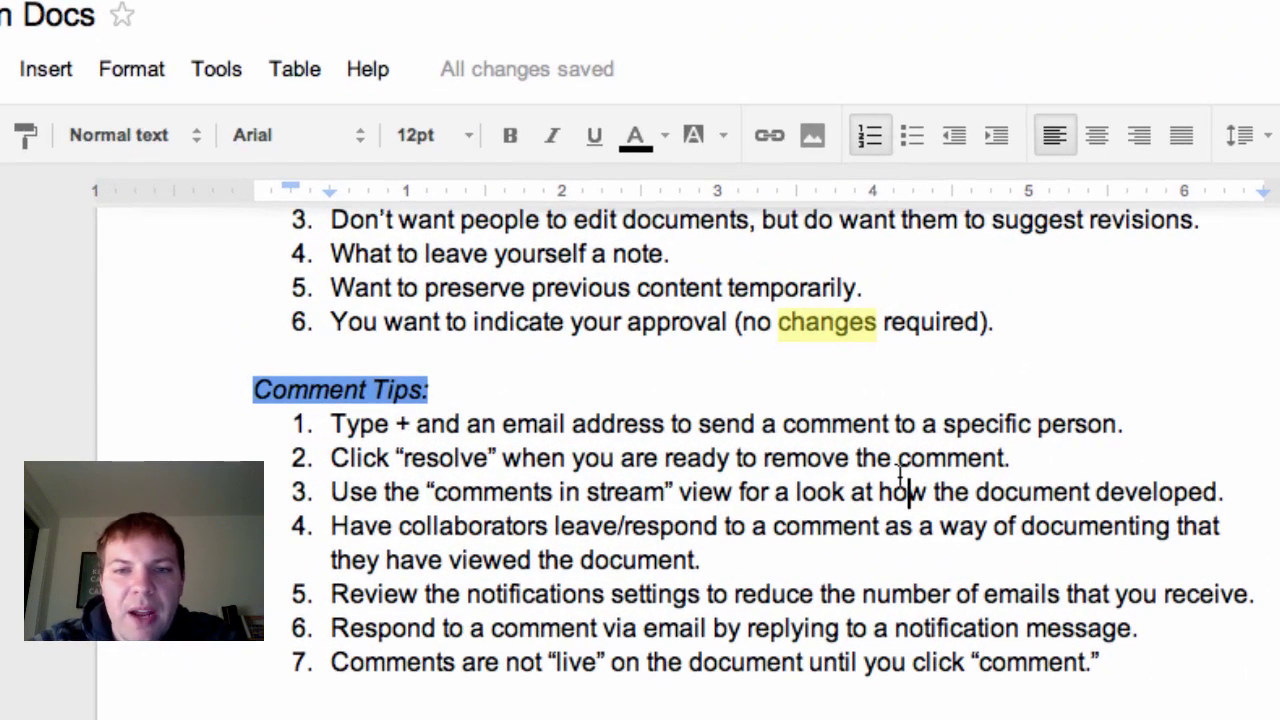
Step: Reopen the draft comment on 'changes' in item 6, then collapse it back to its card
{"action": "left_click", "coordinate": [900, 476]}
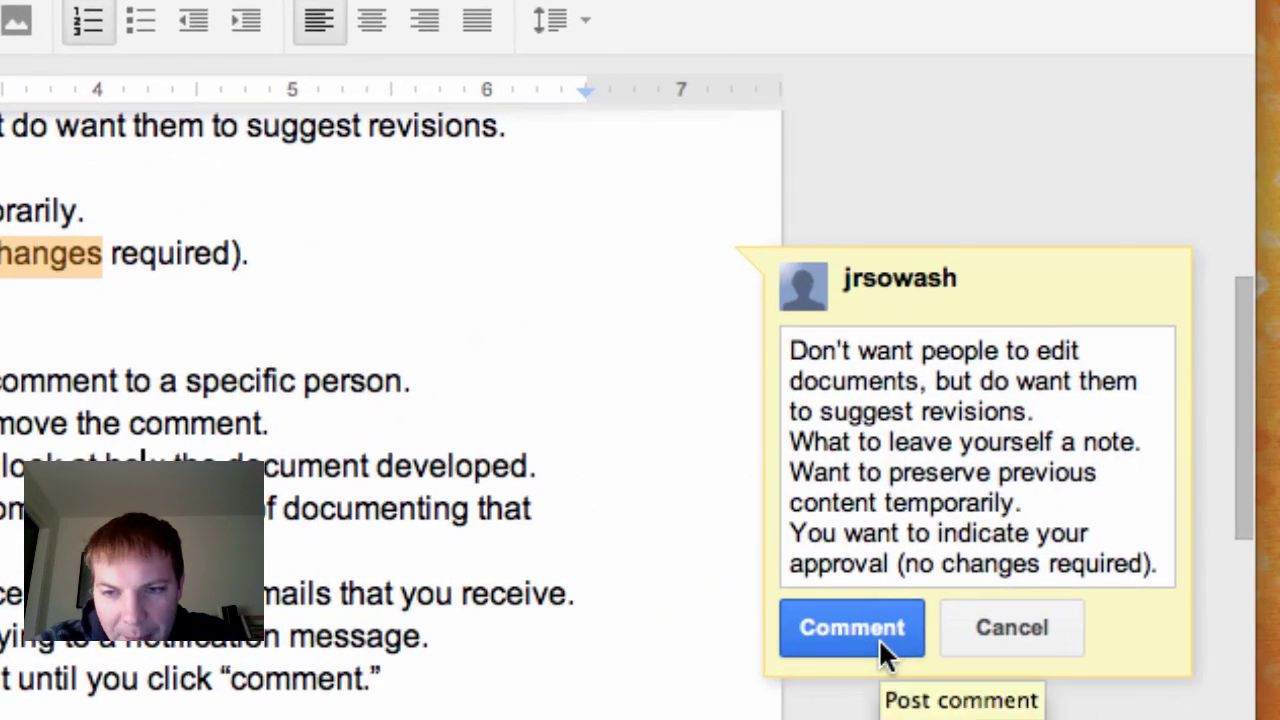
{"action": "left_click", "coordinate": [367, 477]}
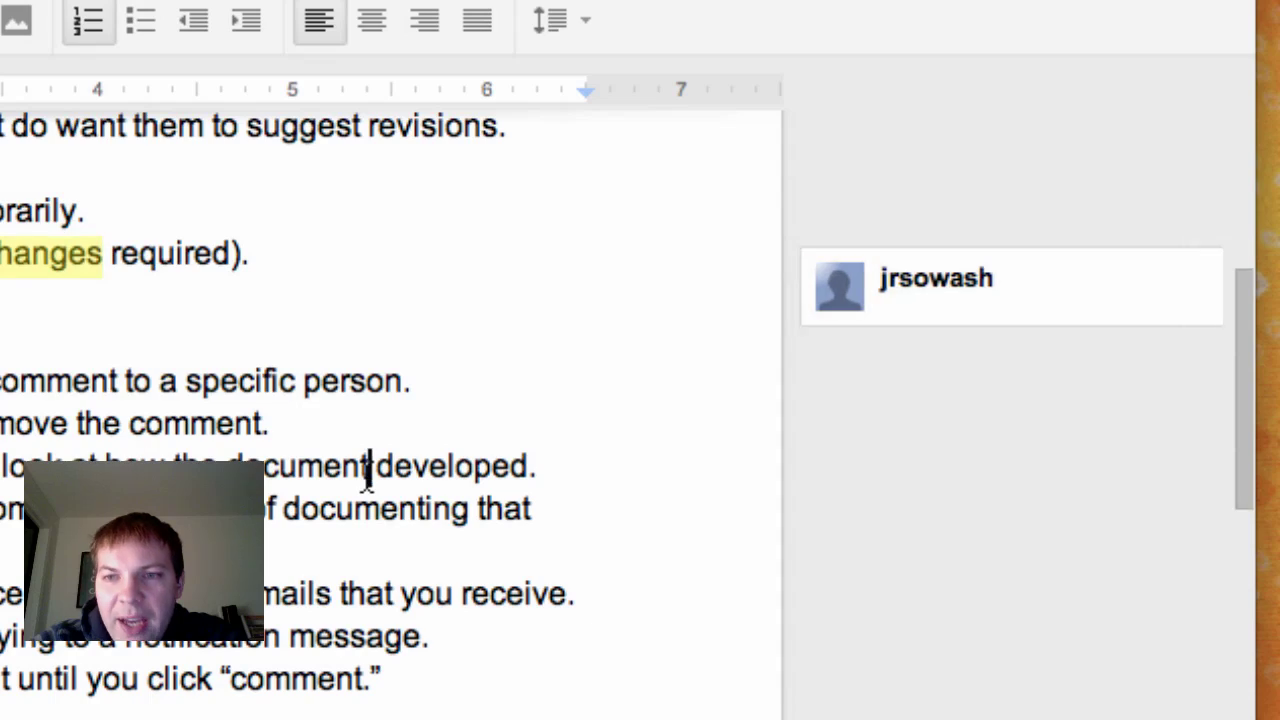
{"action": "left_click", "coordinate": [1090, 292]}
{"action": "scroll", "coordinate": [1090, 420], "scroll_direction": "down", "scroll_amount": 2}
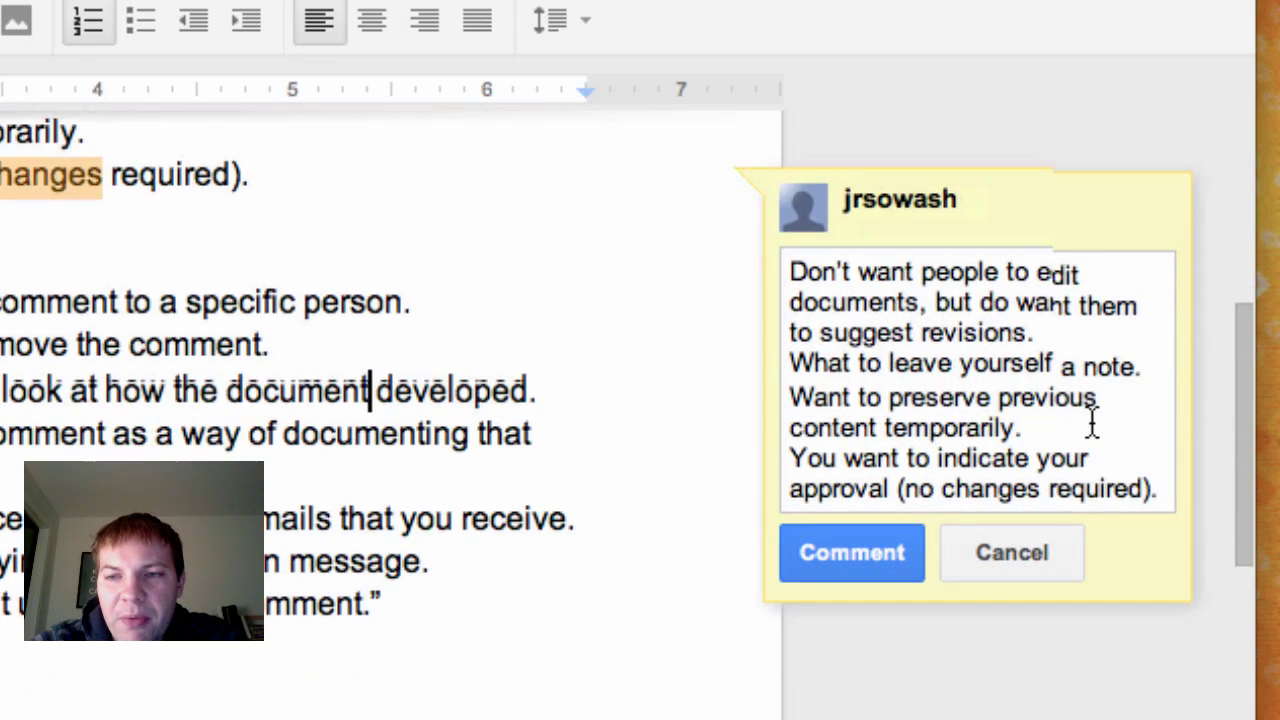
{"action": "scroll", "coordinate": [1090, 420], "scroll_direction": "down", "scroll_amount": 1}
{"action": "left_click", "coordinate": [280, 345]}
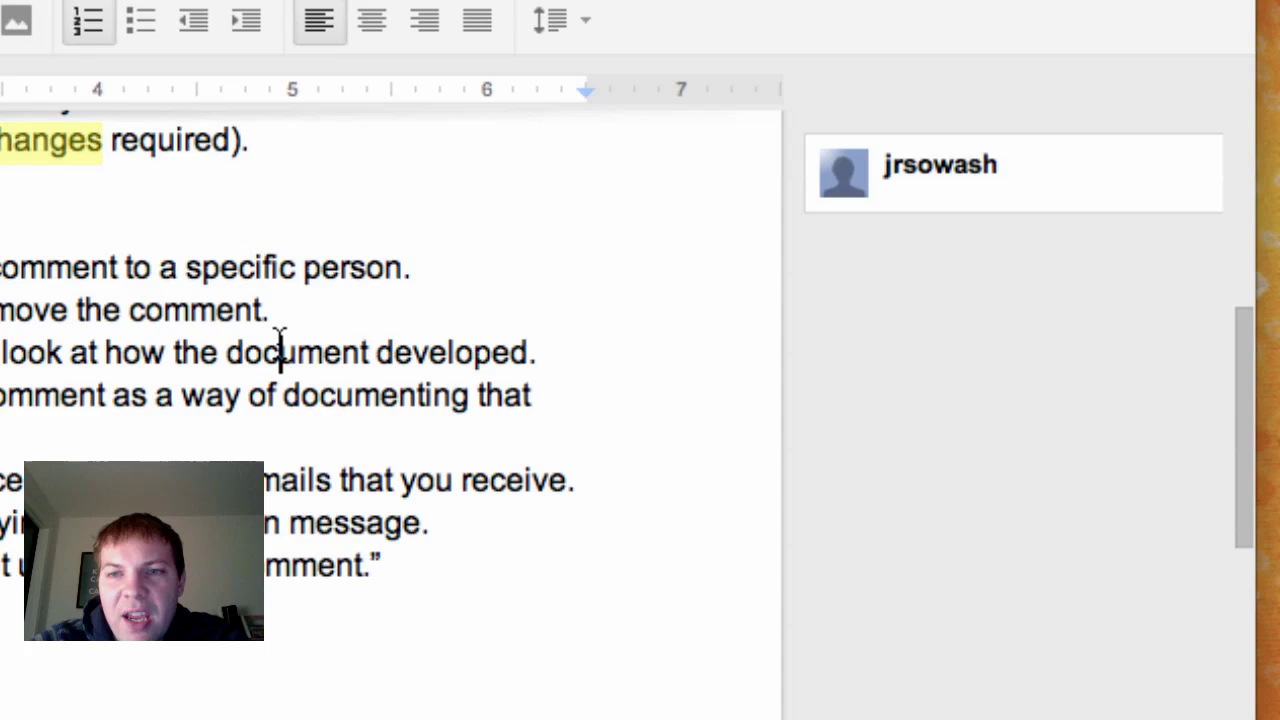
{"action": "scroll", "coordinate": [278, 343], "scroll_direction": "down", "scroll_amount": 1}
{"action": "scroll", "coordinate": [675, 233], "scroll_direction": "up", "scroll_amount": 3}
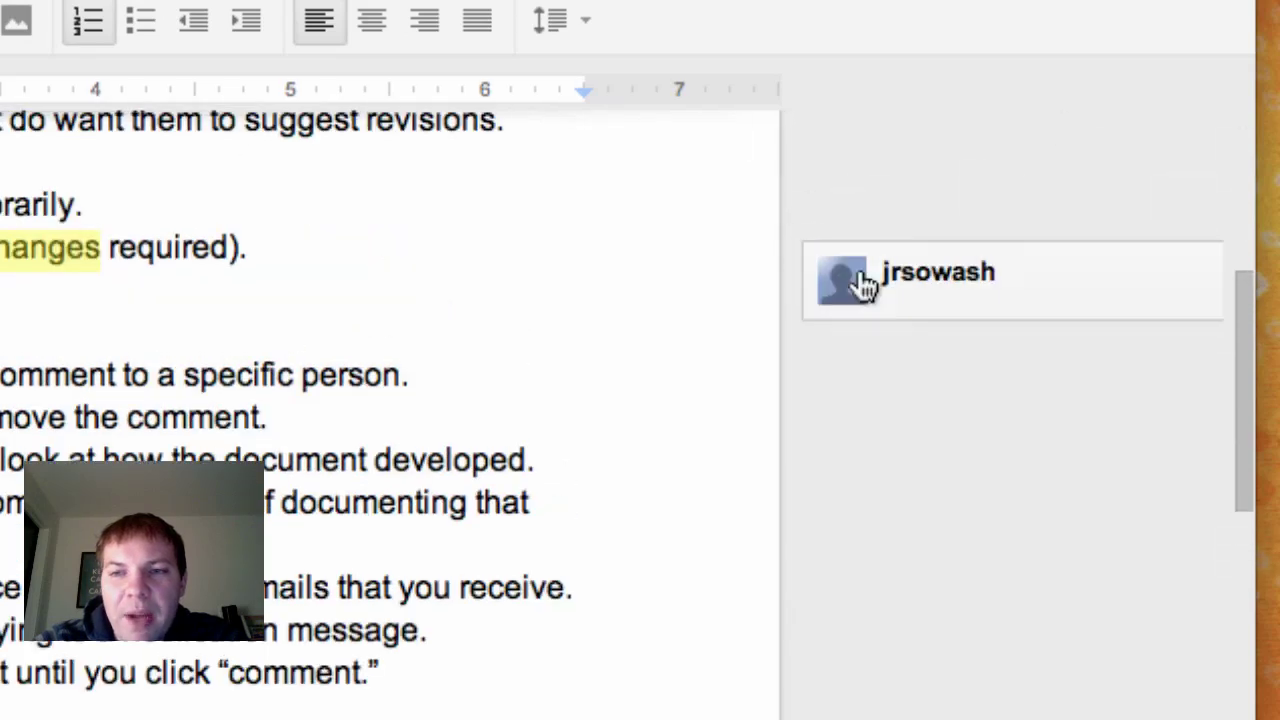
Step: Expand the draft again and post the comment on 'changes'
{"action": "left_click", "coordinate": [1060, 303]}
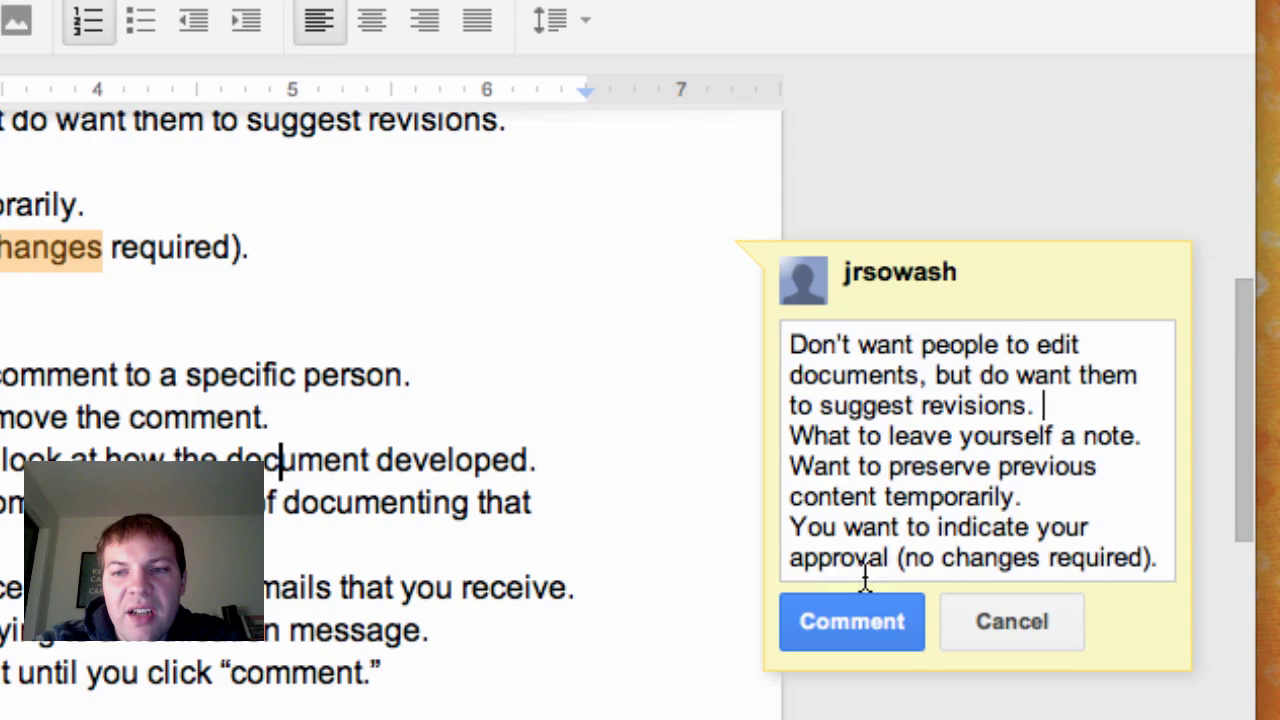
{"action": "left_click", "coordinate": [830, 637]}
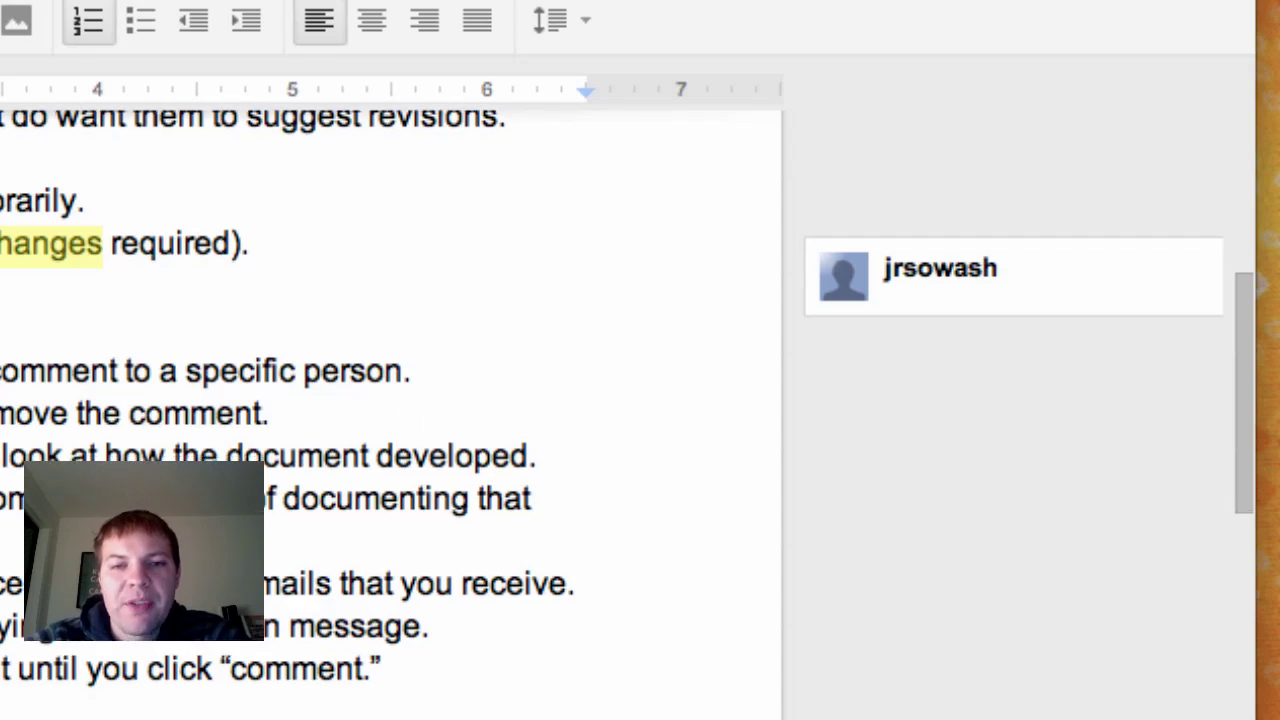
{"action": "scroll", "coordinate": [400, 400], "scroll_direction": "up", "scroll_amount": 2}
{"action": "scroll", "coordinate": [400, 400], "scroll_direction": "up", "scroll_amount": 4}
{"action": "scroll", "coordinate": [400, 400], "scroll_direction": "up", "scroll_amount": 2}
{"action": "scroll", "coordinate": [400, 400], "scroll_direction": "down", "scroll_amount": 1}
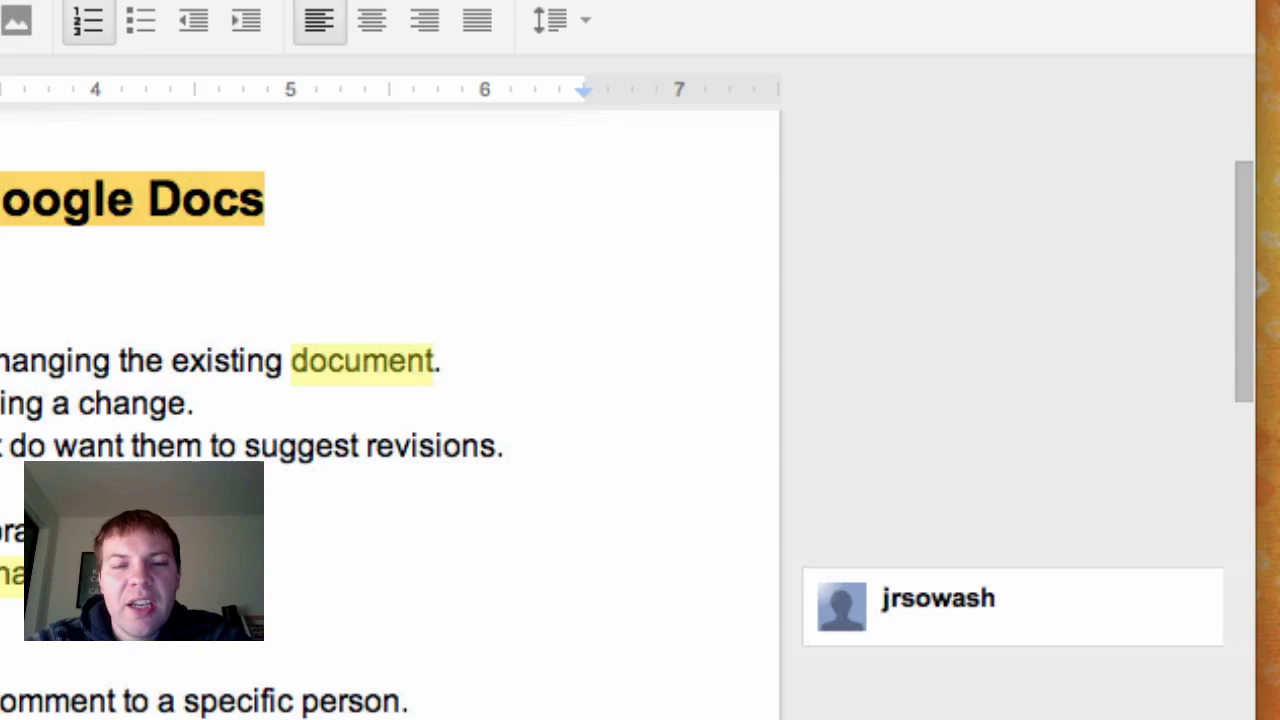